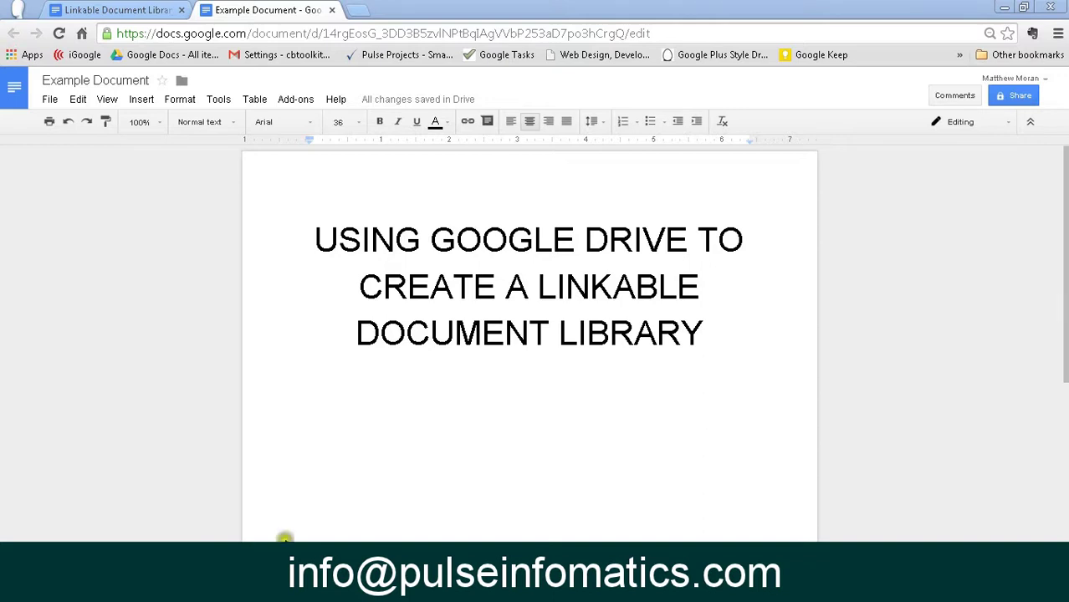
Step: Switch to the Linkable Document Library Example document and follow the table of contents link to Procedure #2
click(92, 10)
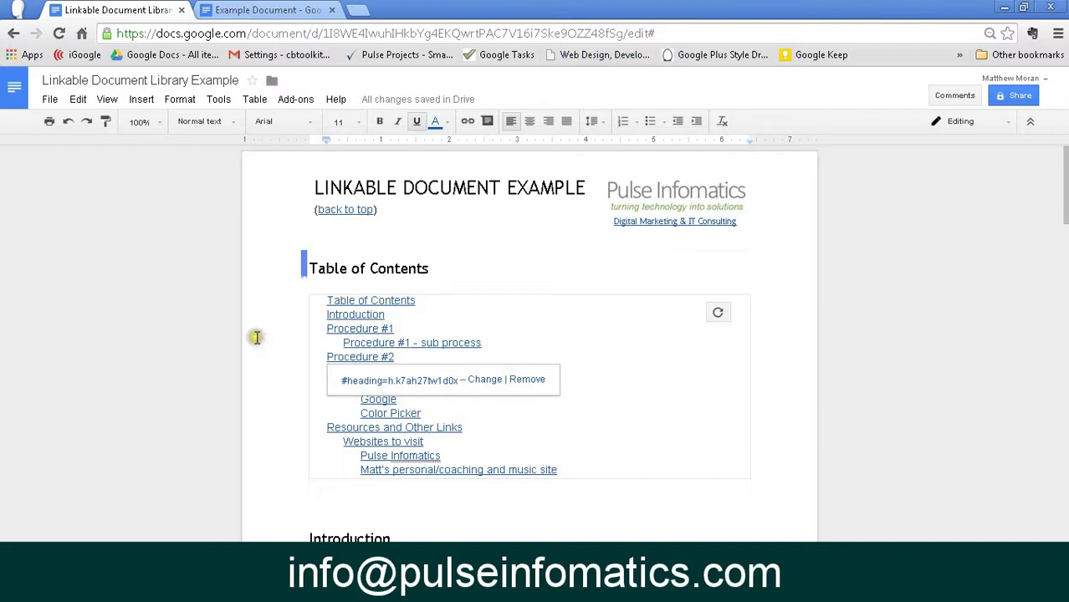
click(799, 315)
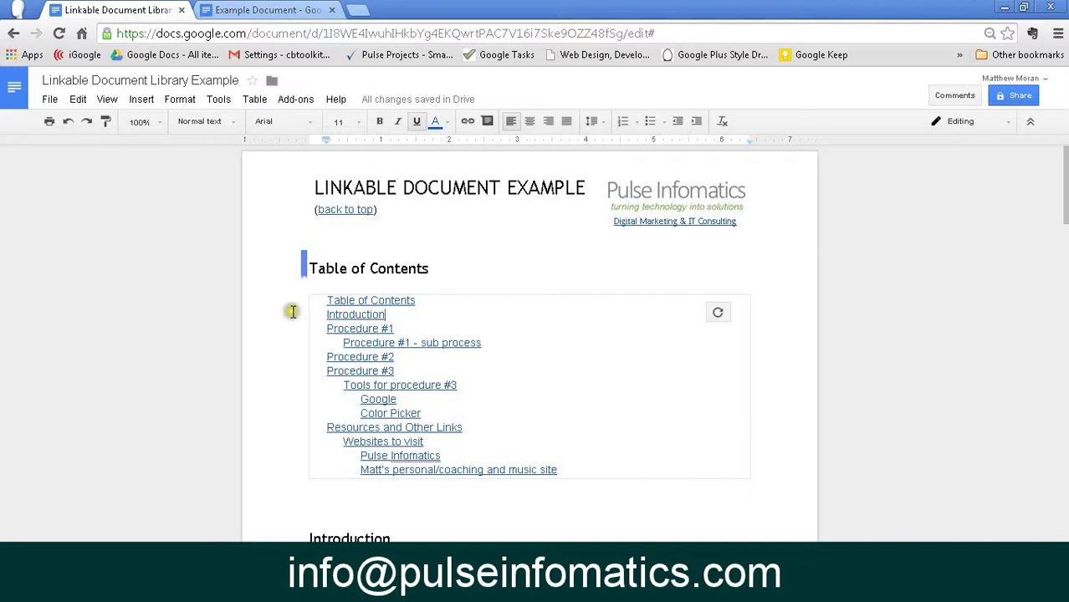
scroll(296, 301, down, 1)
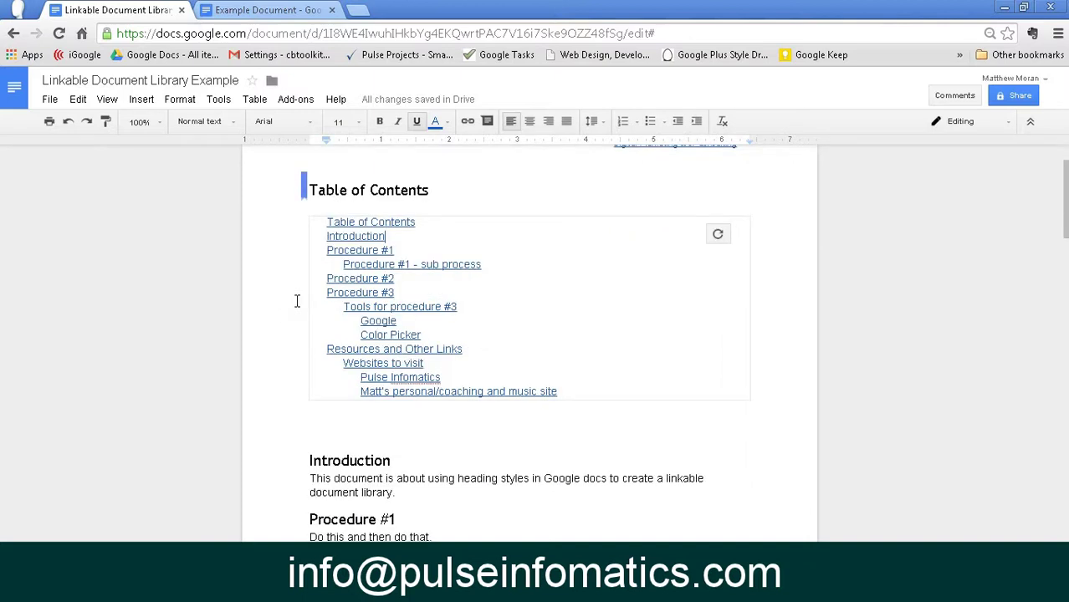
click(577, 283)
click(360, 279)
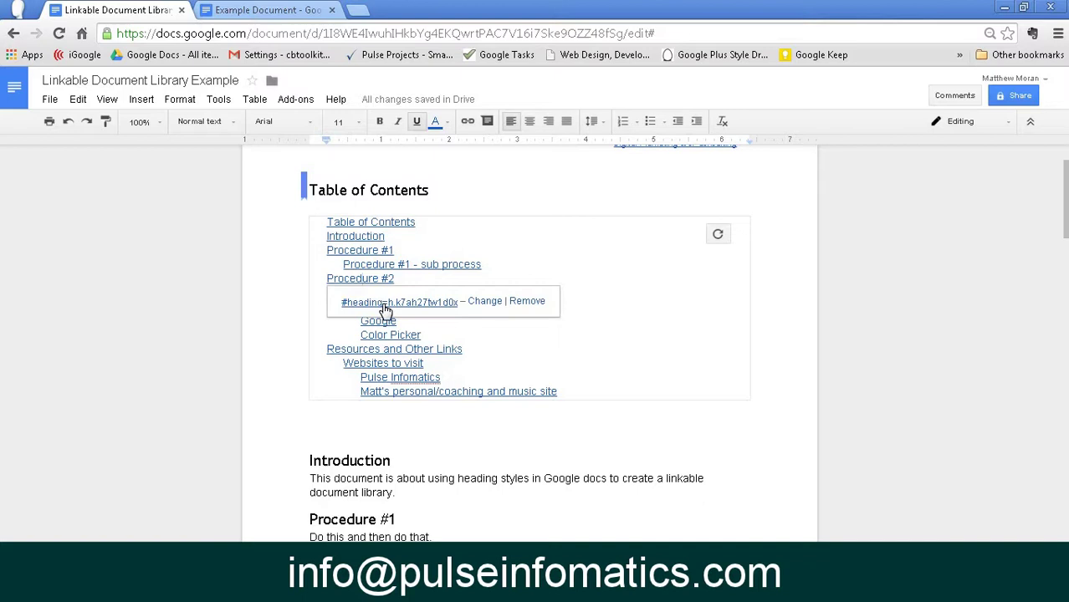
click(385, 304)
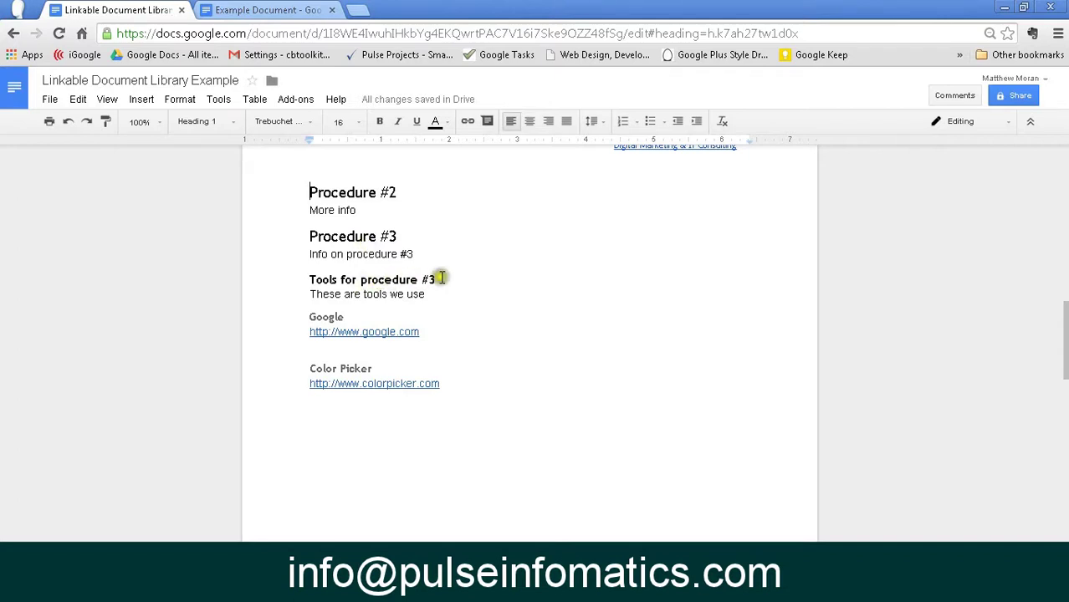
Step: Return to the table of contents through the "back to top" link in the page header
scroll(442, 278, up, 1)
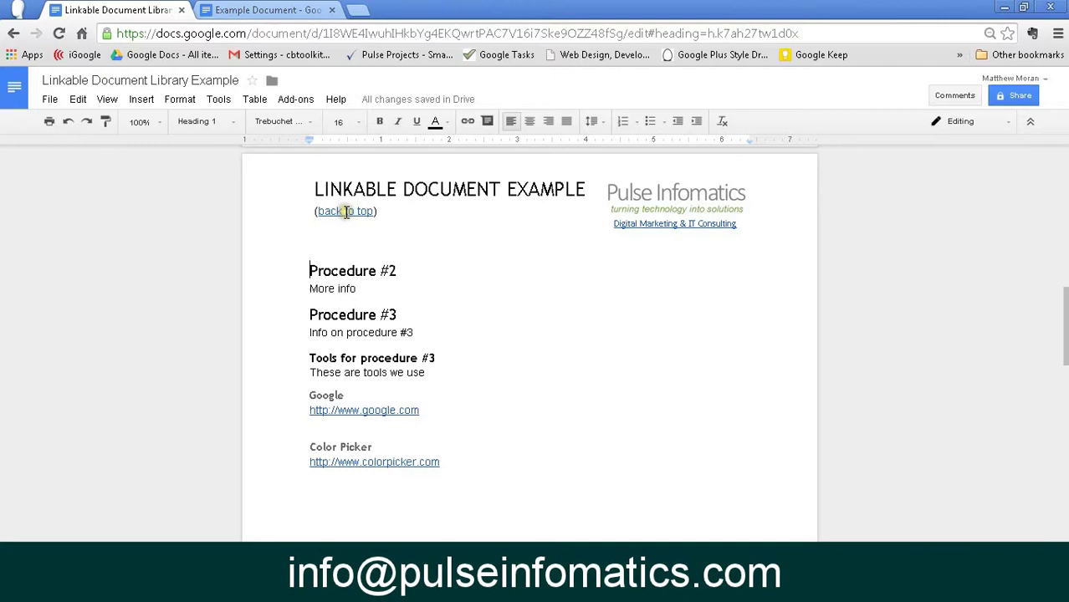
click(346, 211)
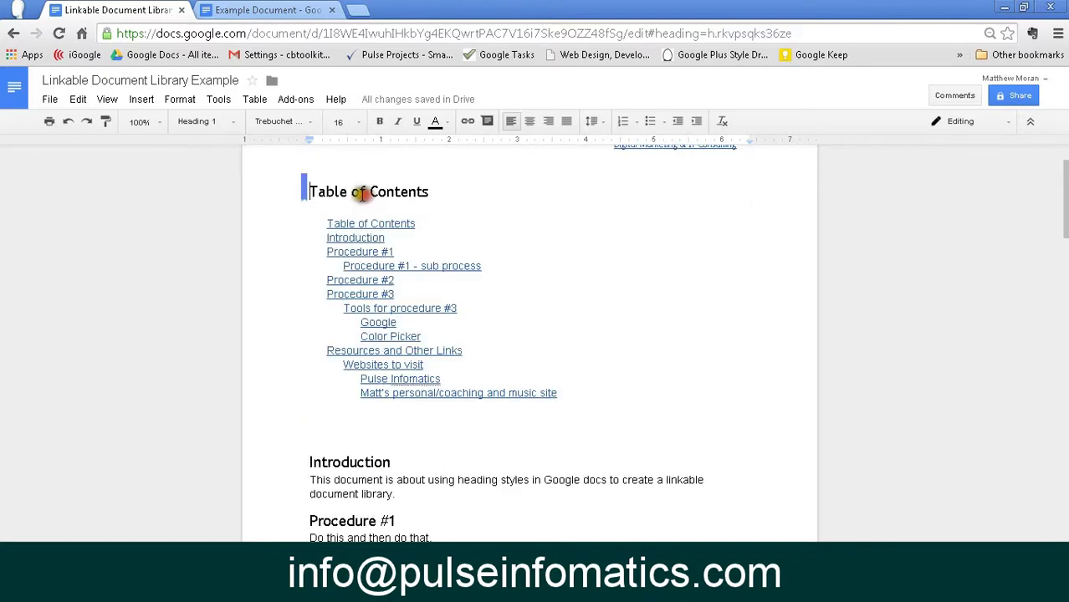
scroll(389, 203, up, 1)
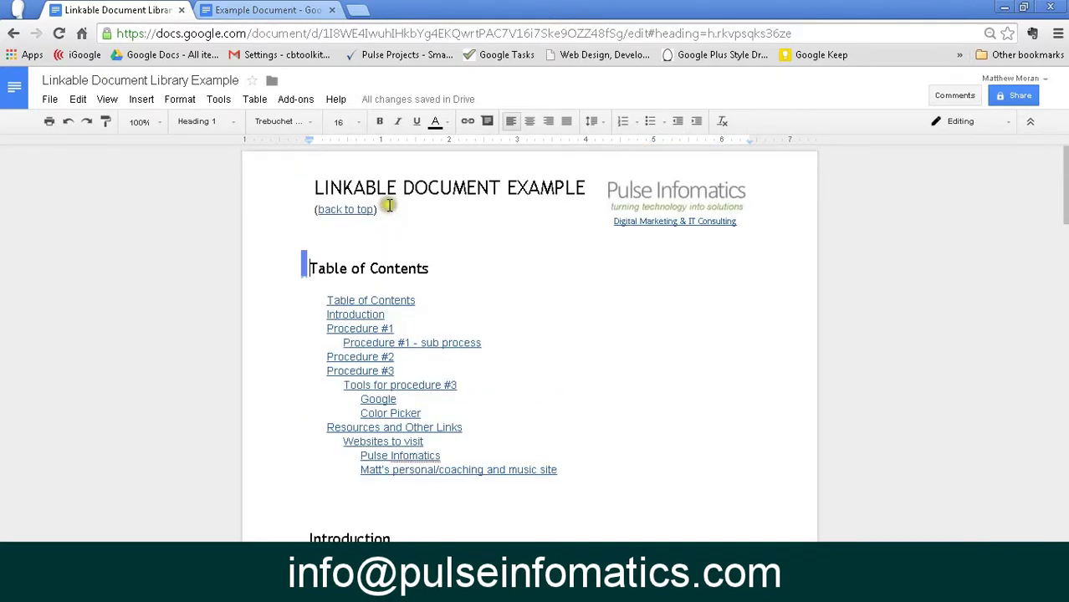
Step: Follow the table of contents link to the personal/coaching and music site heading and return to the top of the document
scroll(389, 207, down, 1)
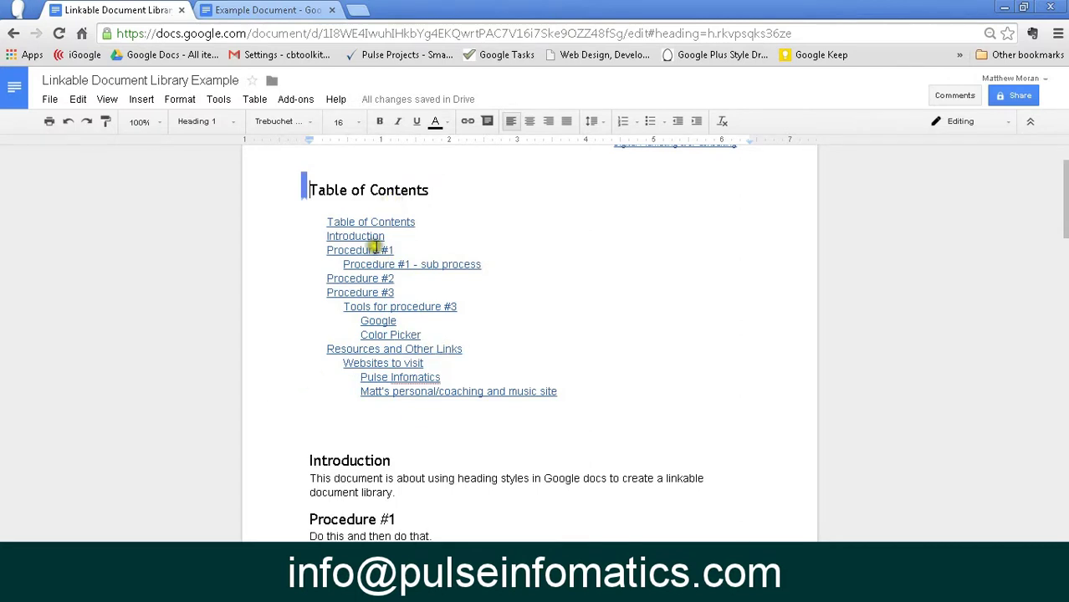
click(466, 390)
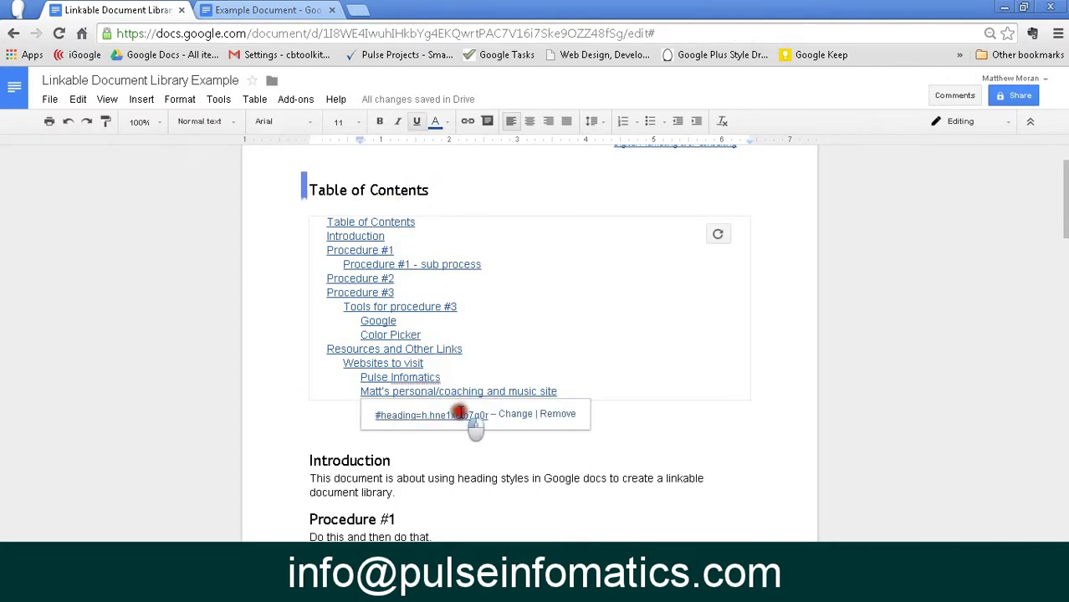
click(459, 412)
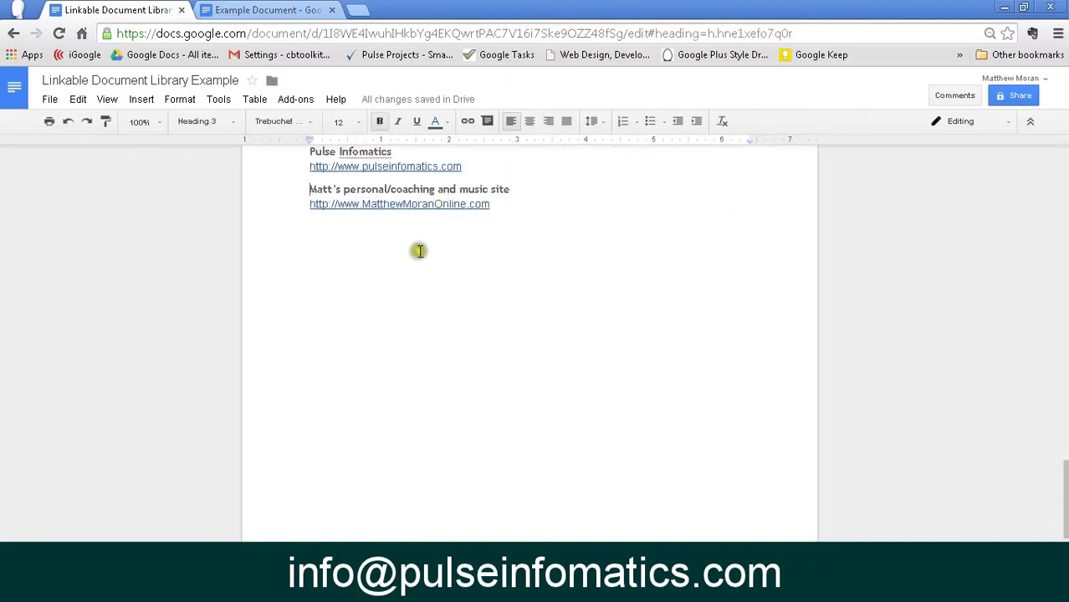
scroll(419, 253, up, 2)
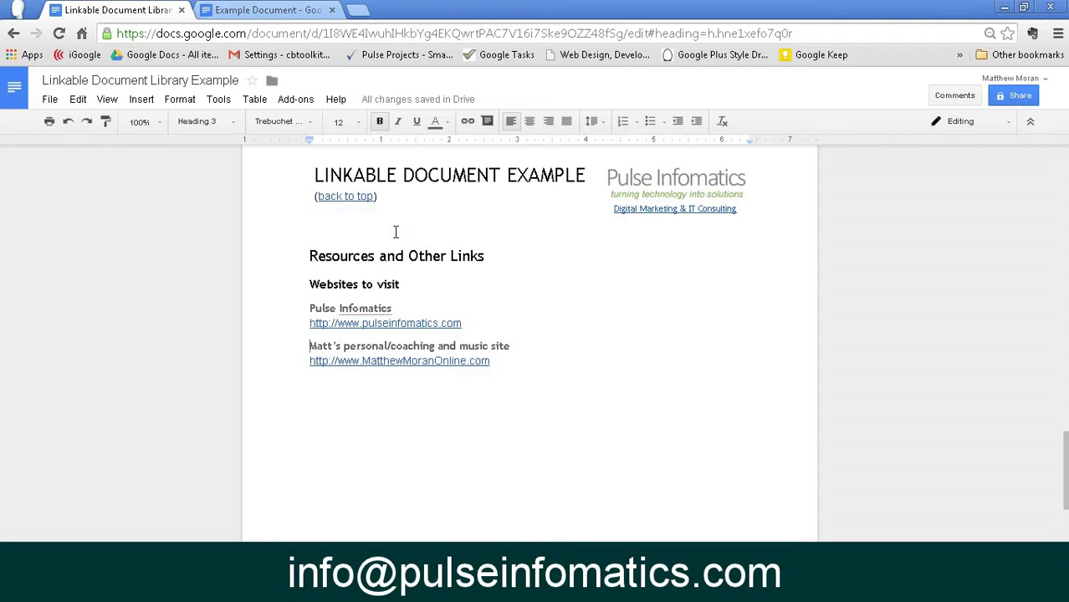
click(380, 268)
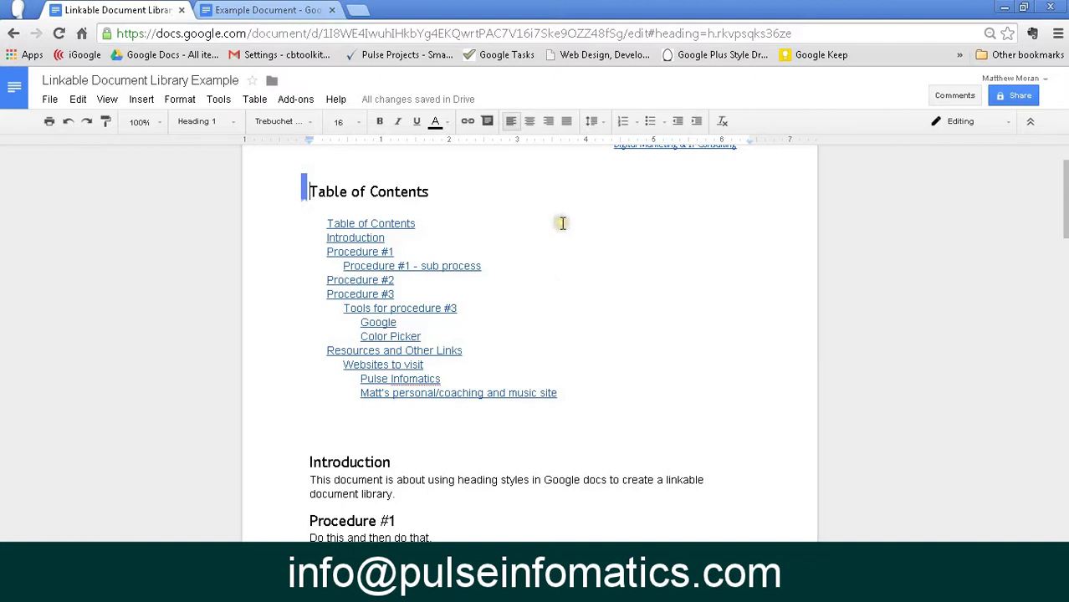
Step: Check the paragraph styles of the Introduction heading, its body text, the Procedure #1 heading and its sub process heading
scroll(556, 228, down, 1)
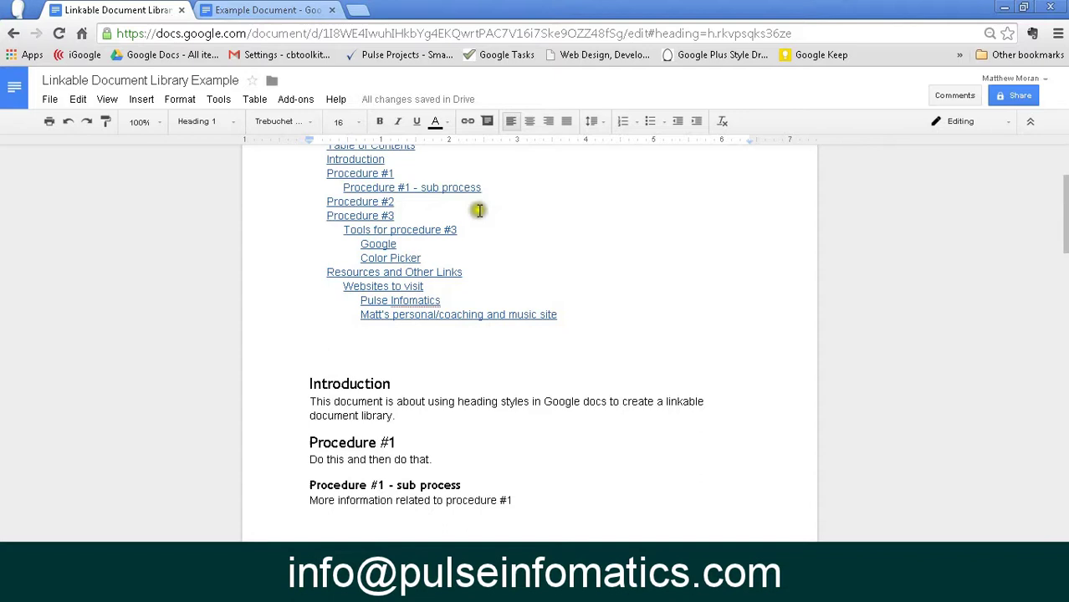
scroll(479, 210, up, 2)
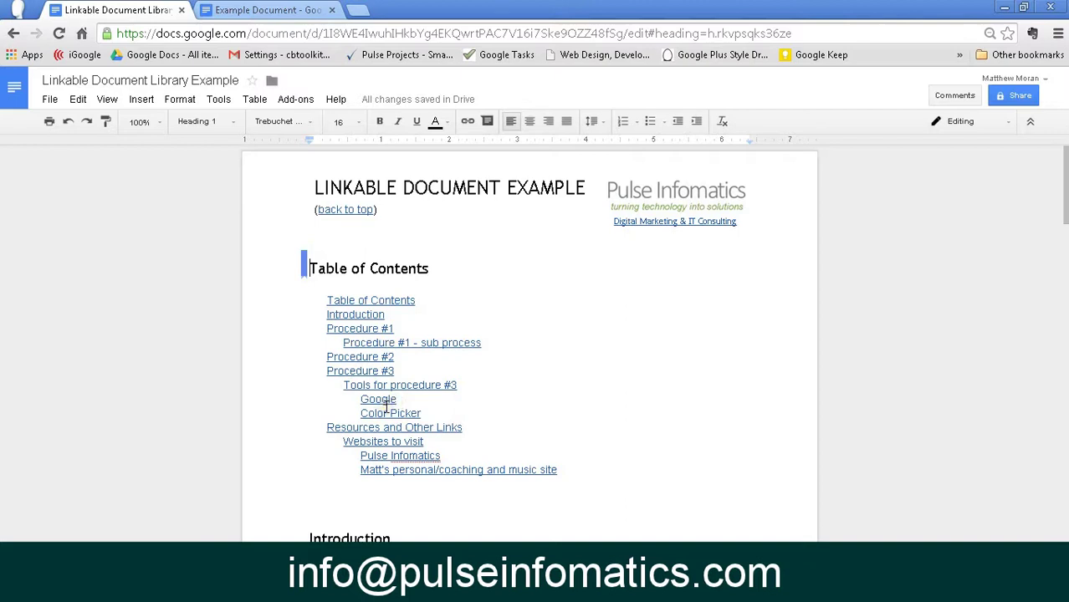
scroll(387, 406, down, 1)
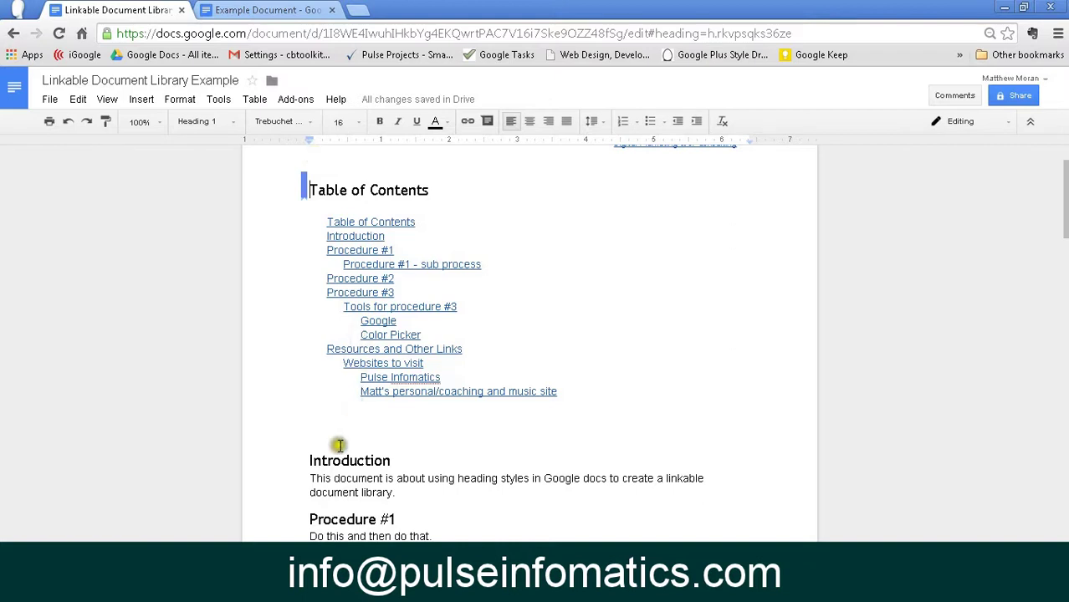
click(395, 467)
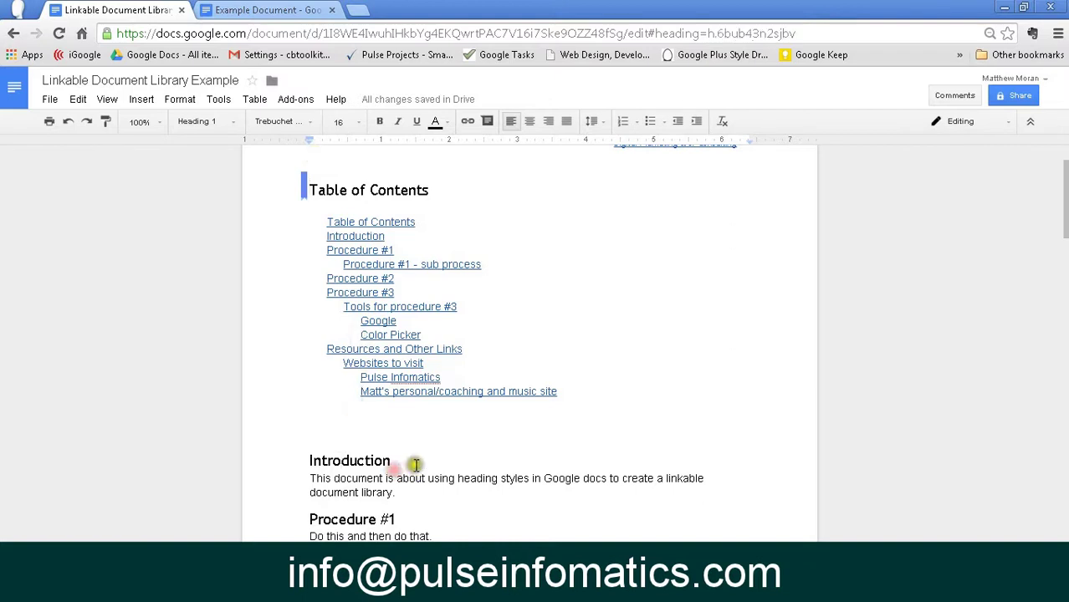
click(402, 478)
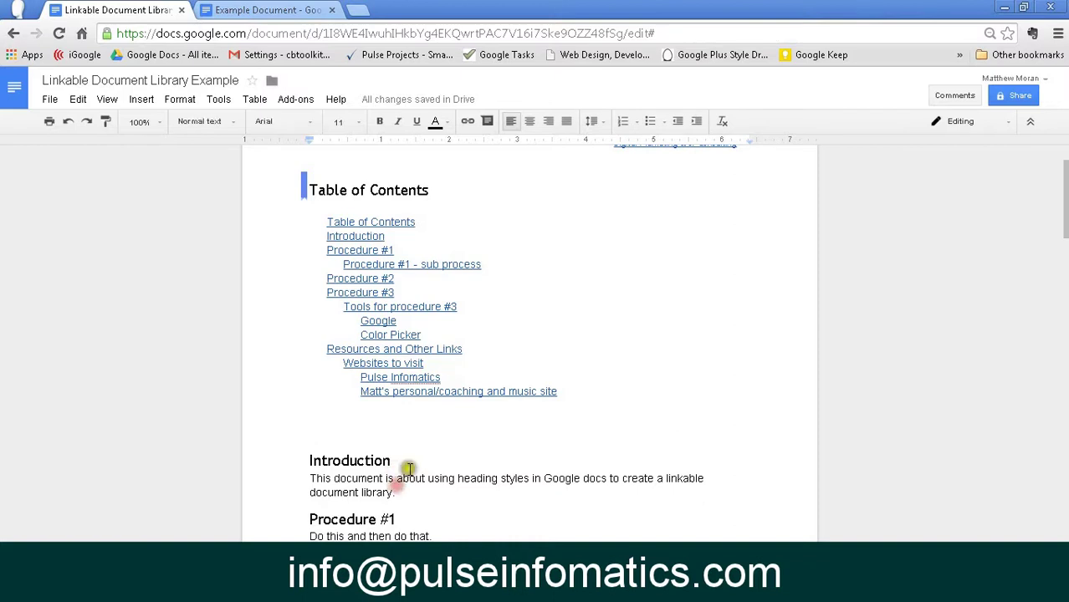
scroll(418, 441, down, 1)
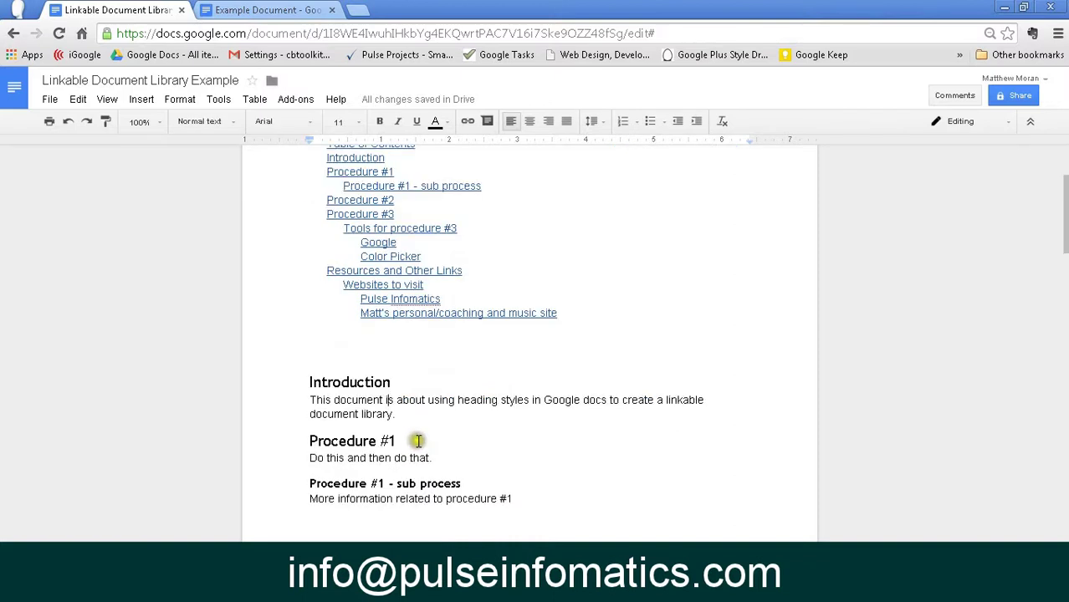
click(346, 441)
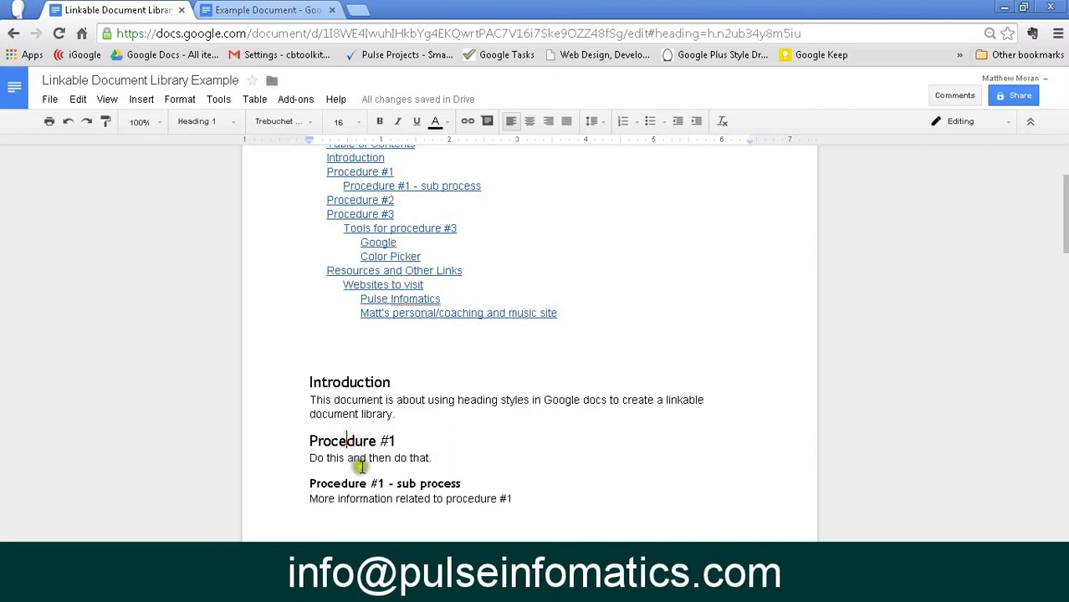
click(368, 245)
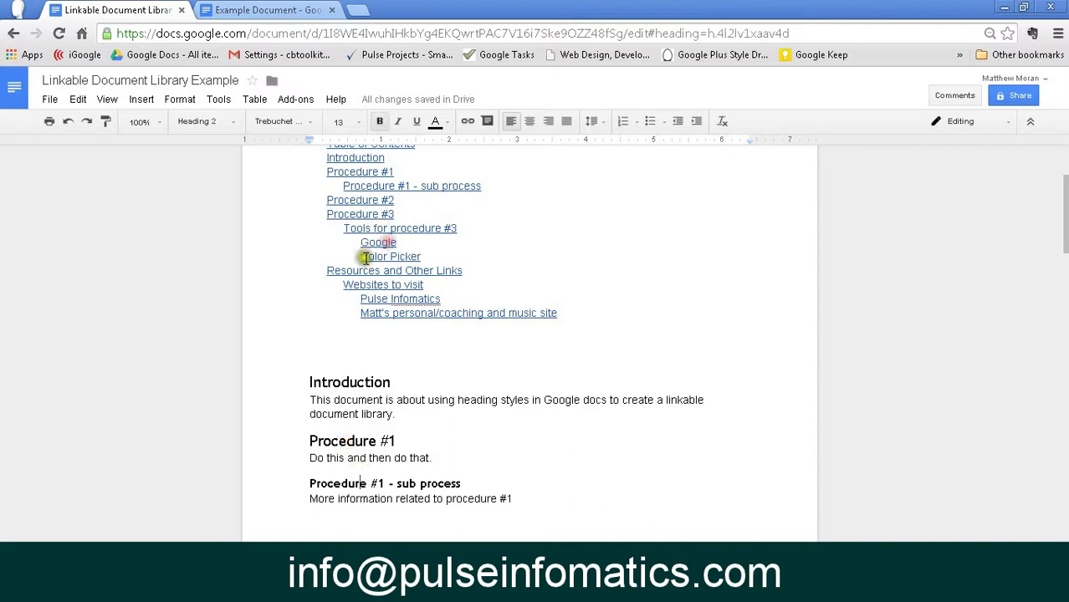
Step: Follow the table of contents link to Tools for procedure #3 and check the style of the Google heading below it
click(408, 244)
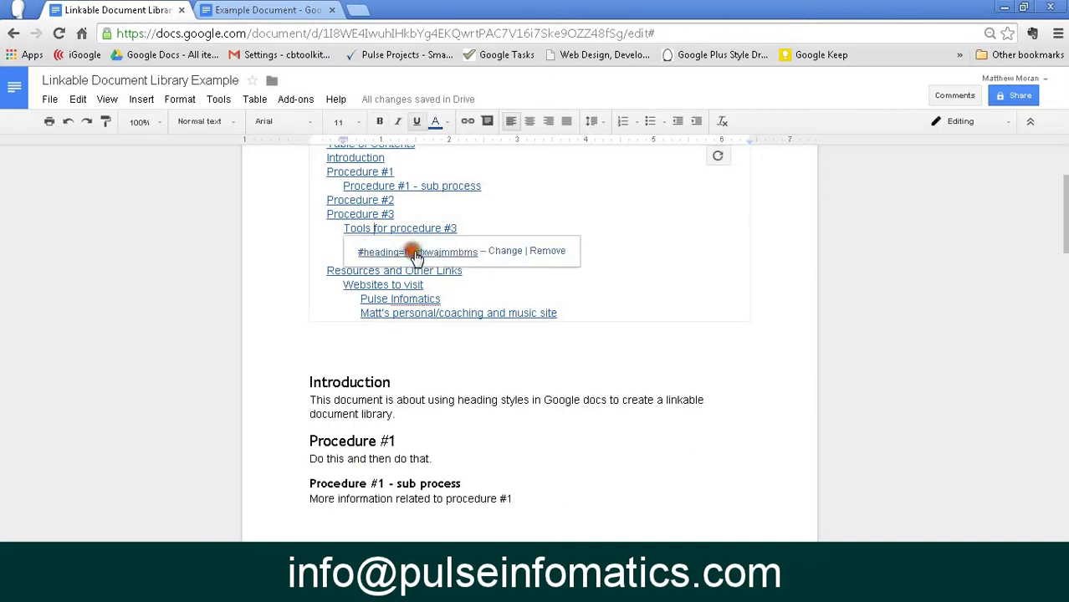
click(416, 252)
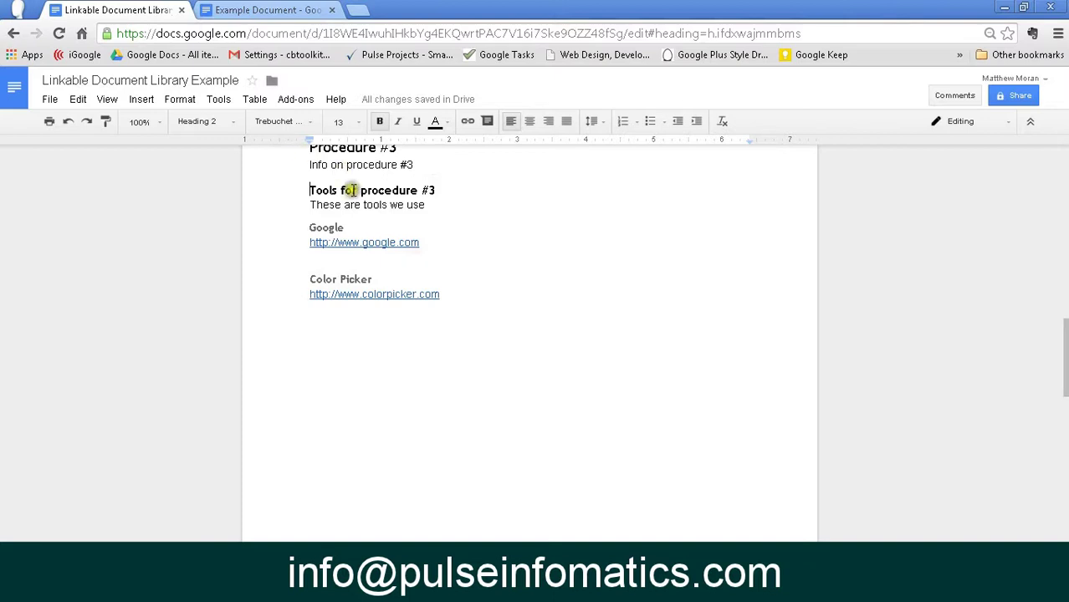
key(alt+Left)
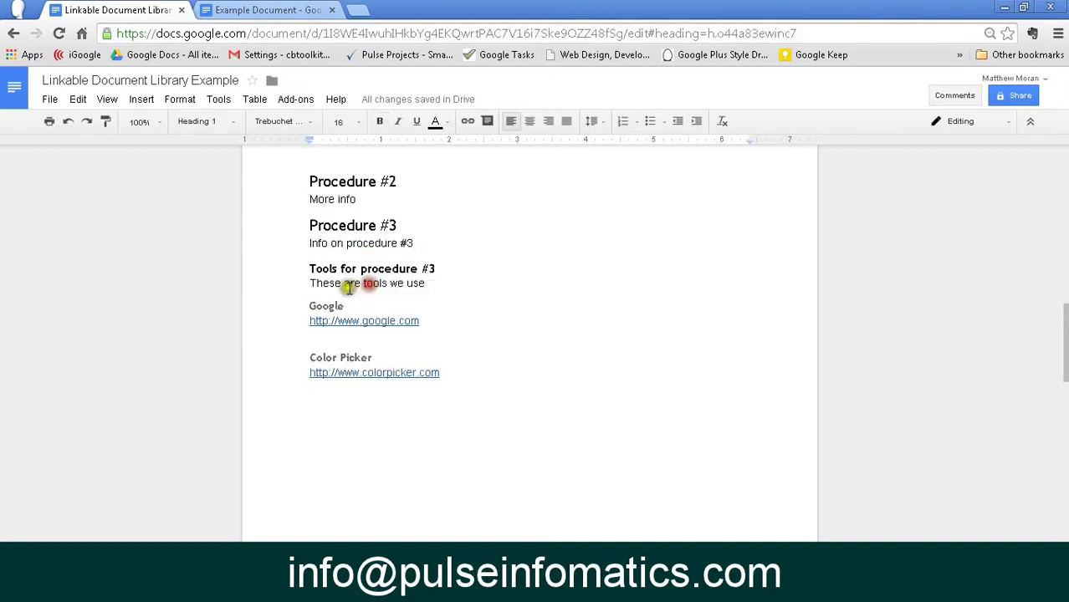
click(327, 307)
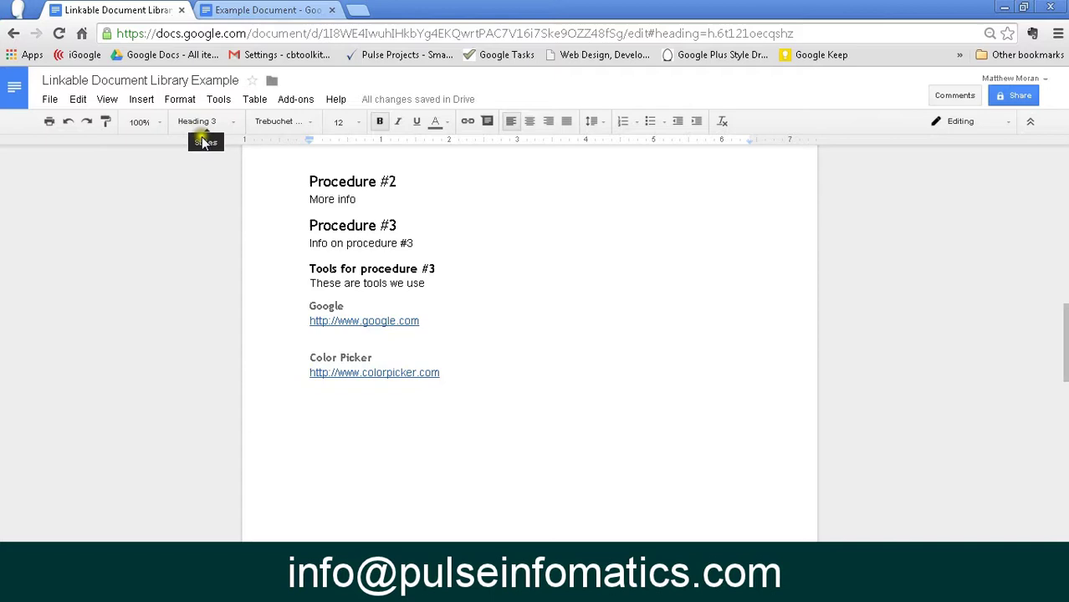
Step: Follow the "back to top" bookmark link above Procedure #2 to the table of contents
scroll(353, 266, up, 2)
click(356, 279)
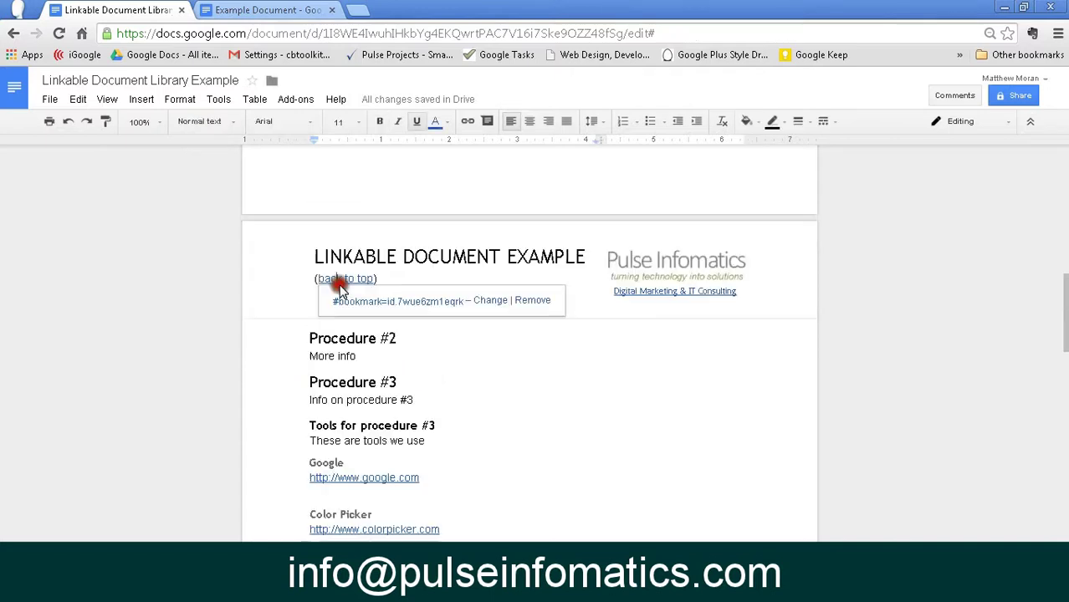
click(362, 303)
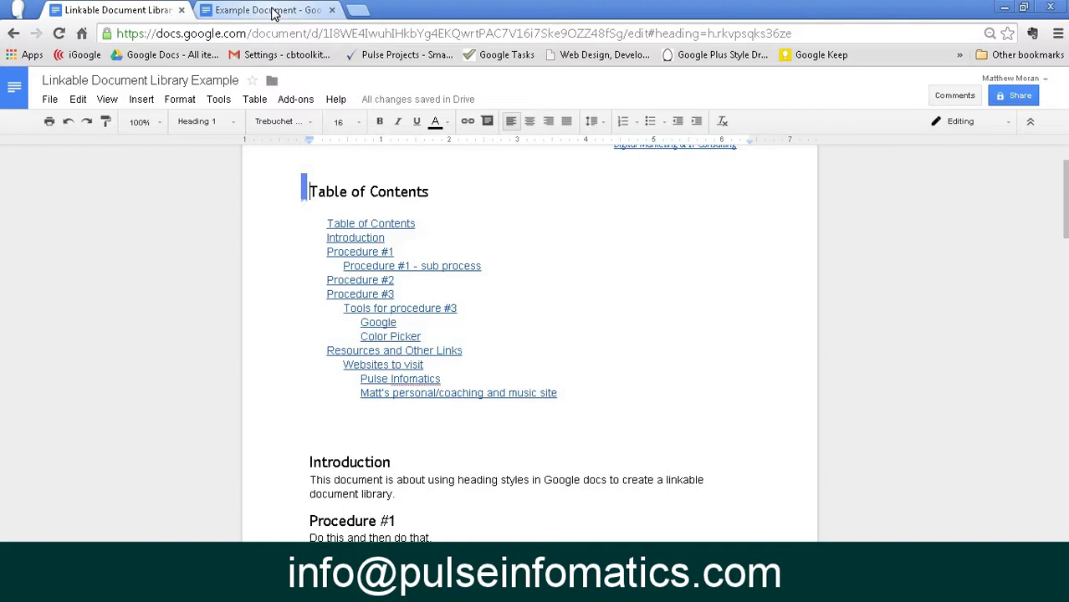
Step: Switch to the Example Document, delete all its text and reset the empty paragraph to the Normal text style
click(271, 10)
key(ctrl+a)
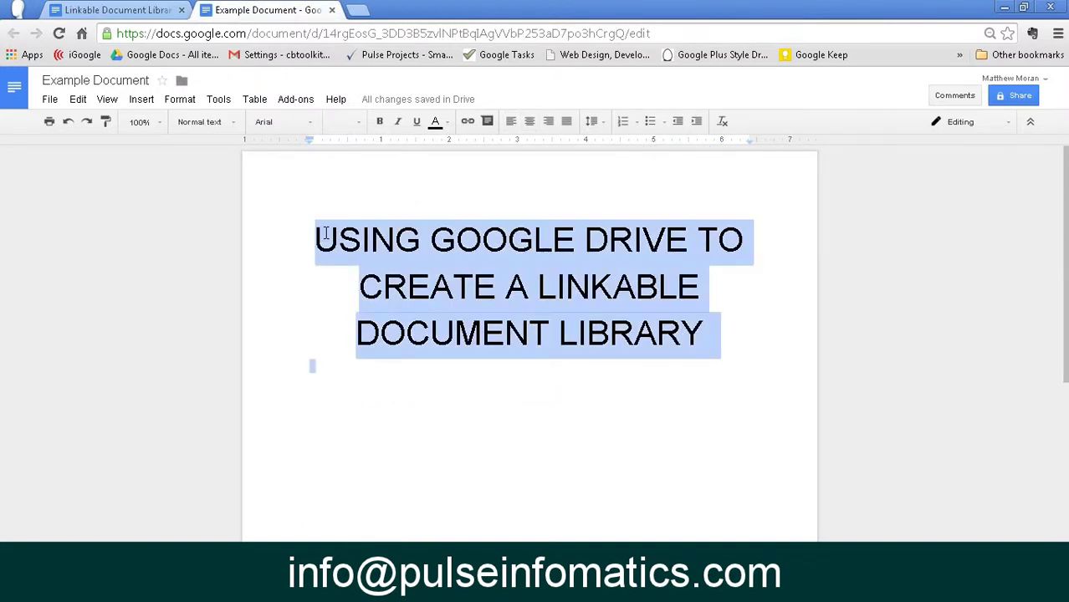
key(Delete)
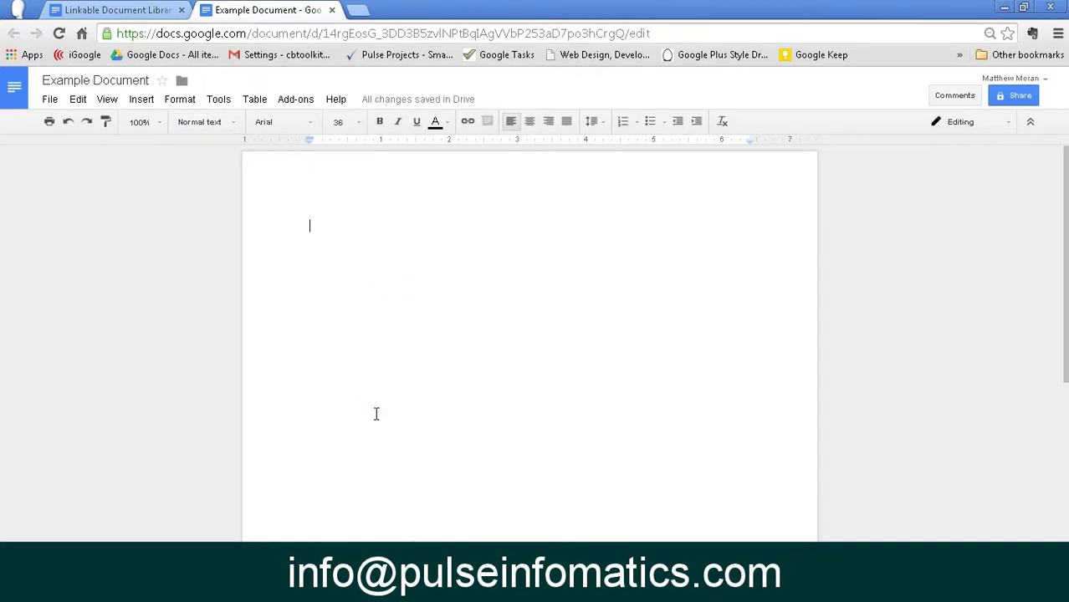
click(276, 220)
click(201, 121)
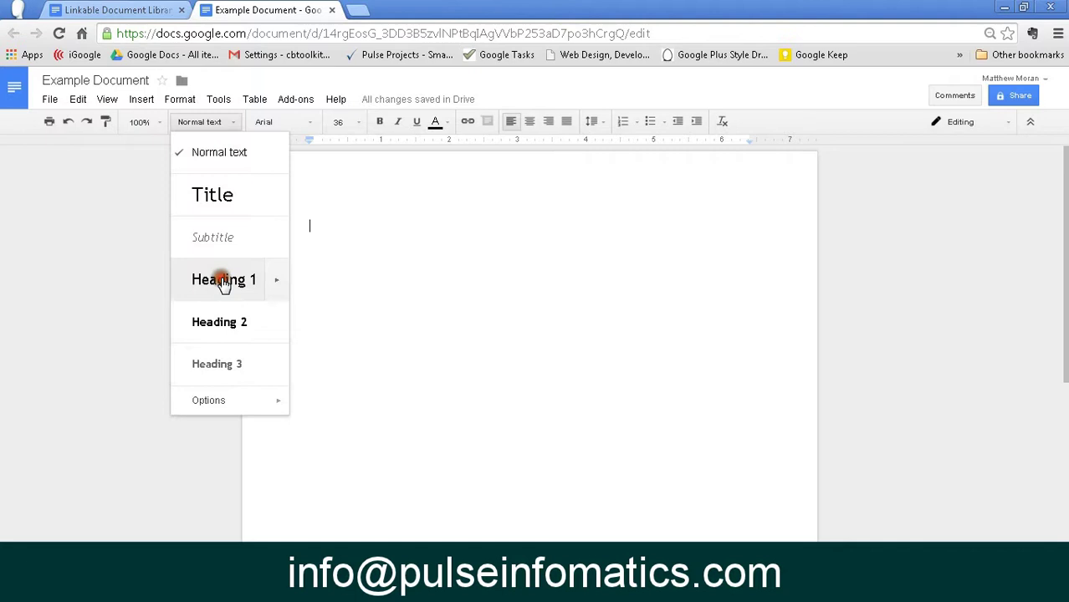
click(223, 154)
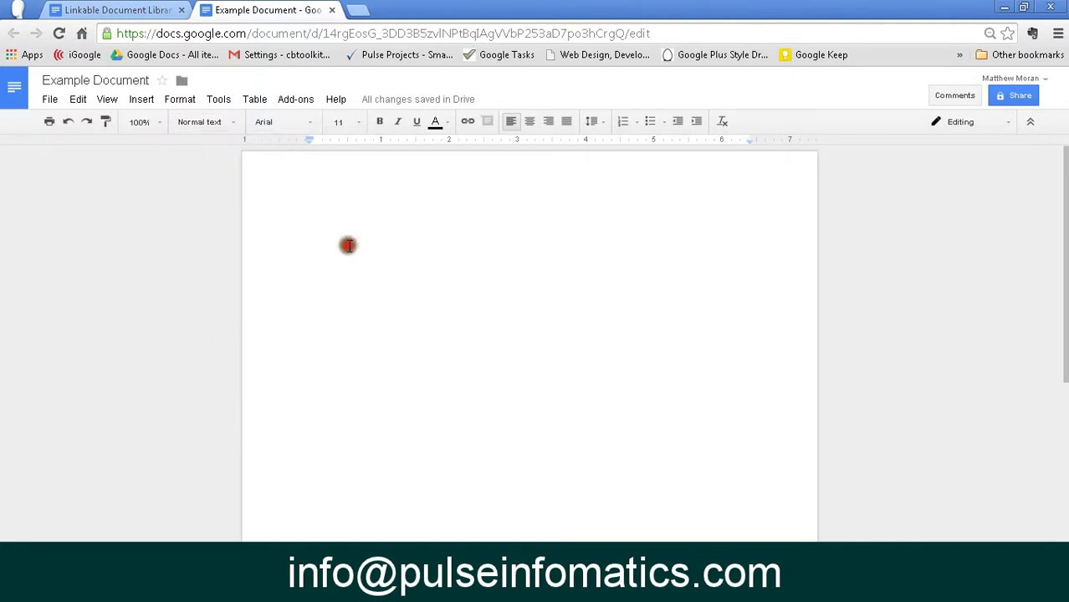
Step: Add a Heading 1 reading "Table of Contents" with the placeholder line "insert TOC here" in normal text beneath it
click(348, 245)
key(ctrl+alt+1)
text(Tabl)
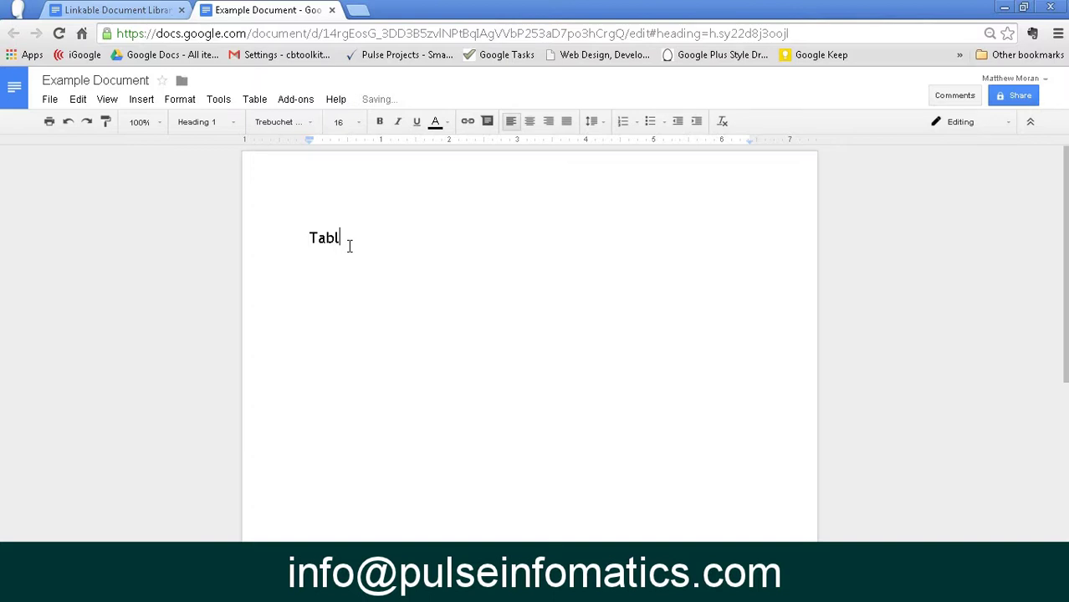
text(e of Contents)
key(Return)
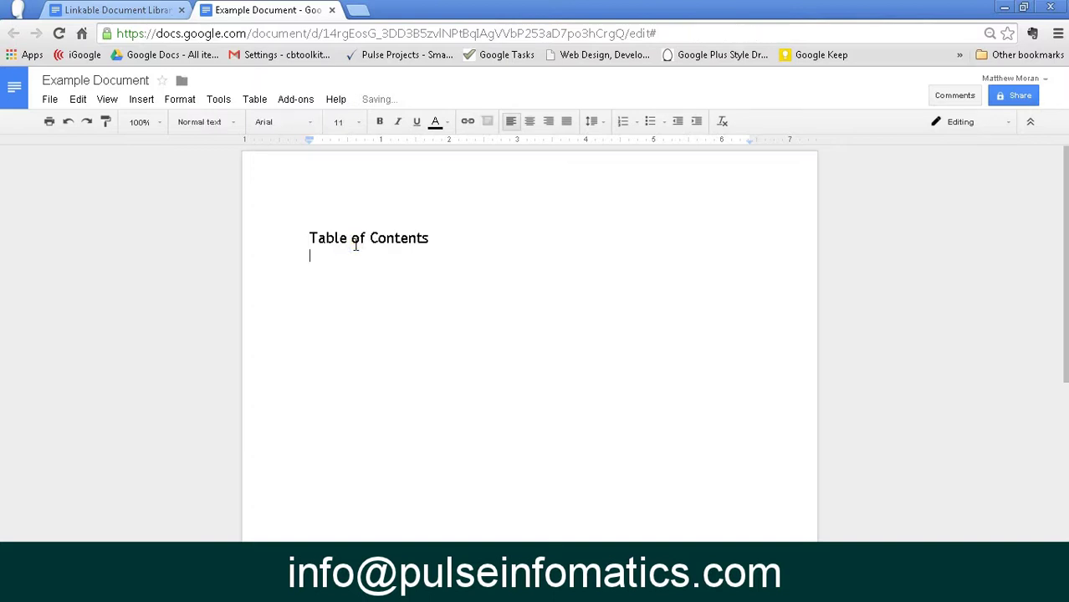
text(insert )
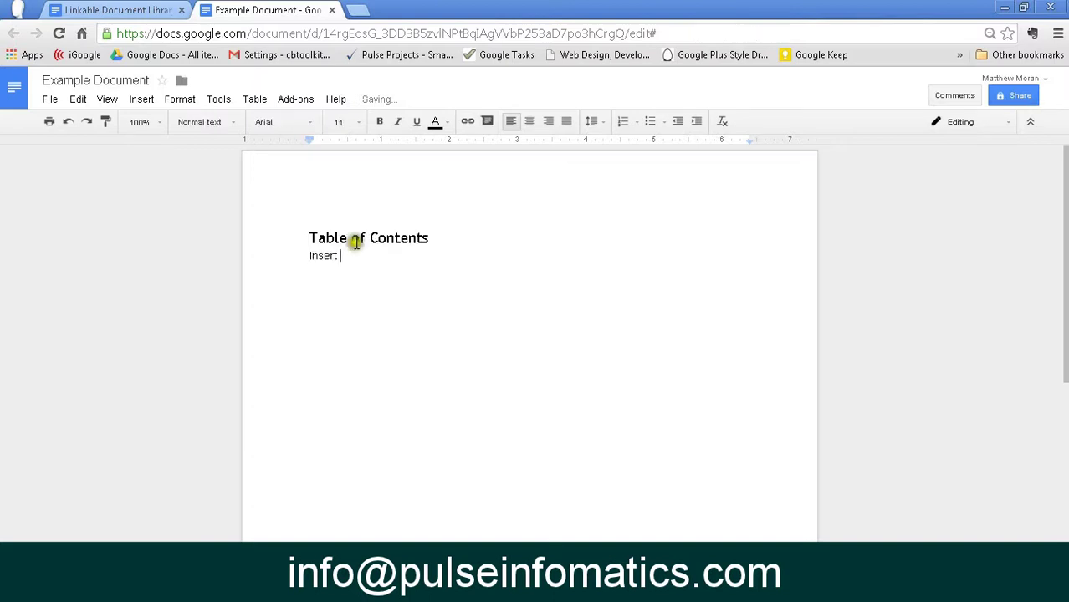
text(TOC here)
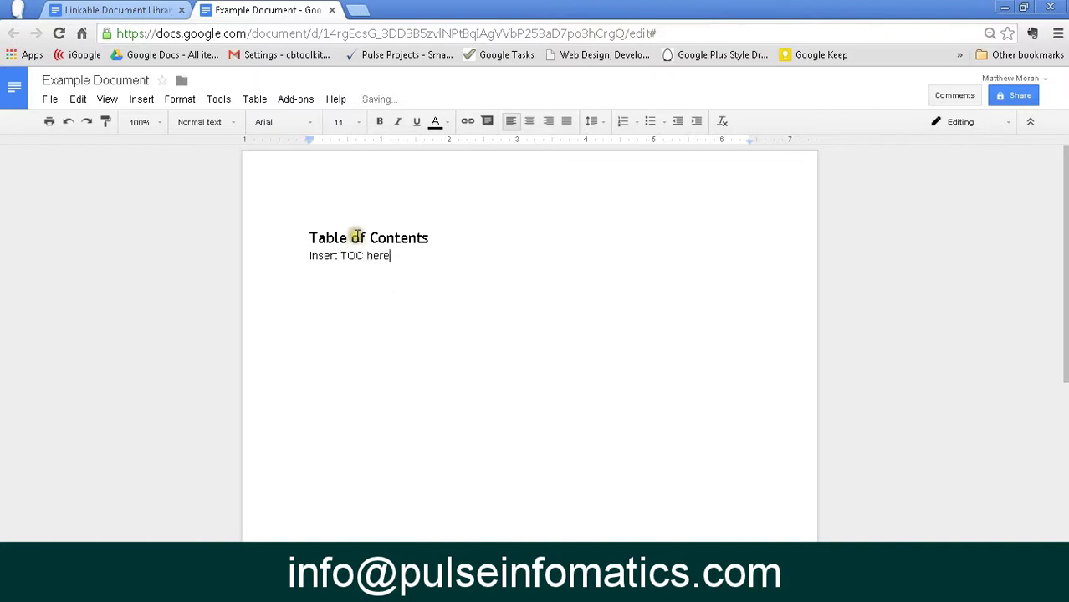
Step: Add a Heading 1 reading "Introduction" below the placeholder line, with "here is our introduction" in normal text beneath it
key(Return)
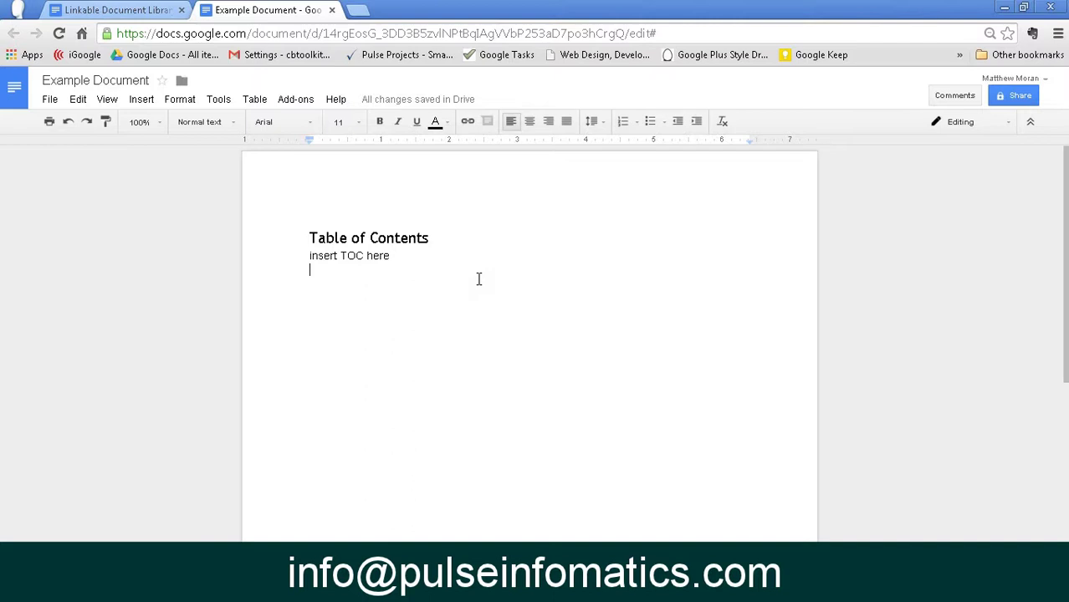
key(ctrl+alt+1)
text(Introdd)
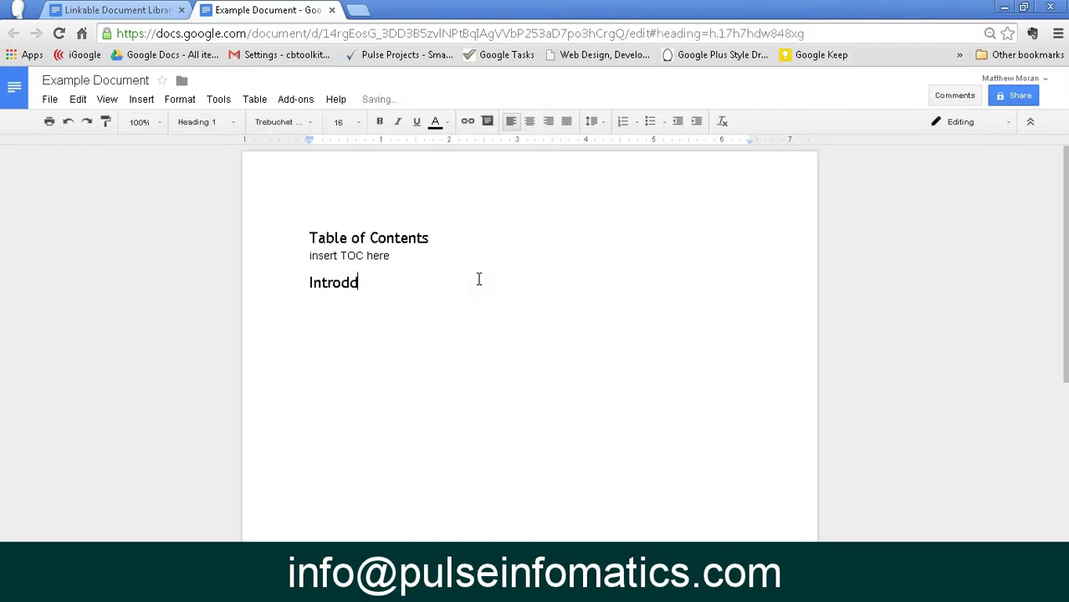
key(BackSpace)
text(uction)
key(Return)
text(here is our int)
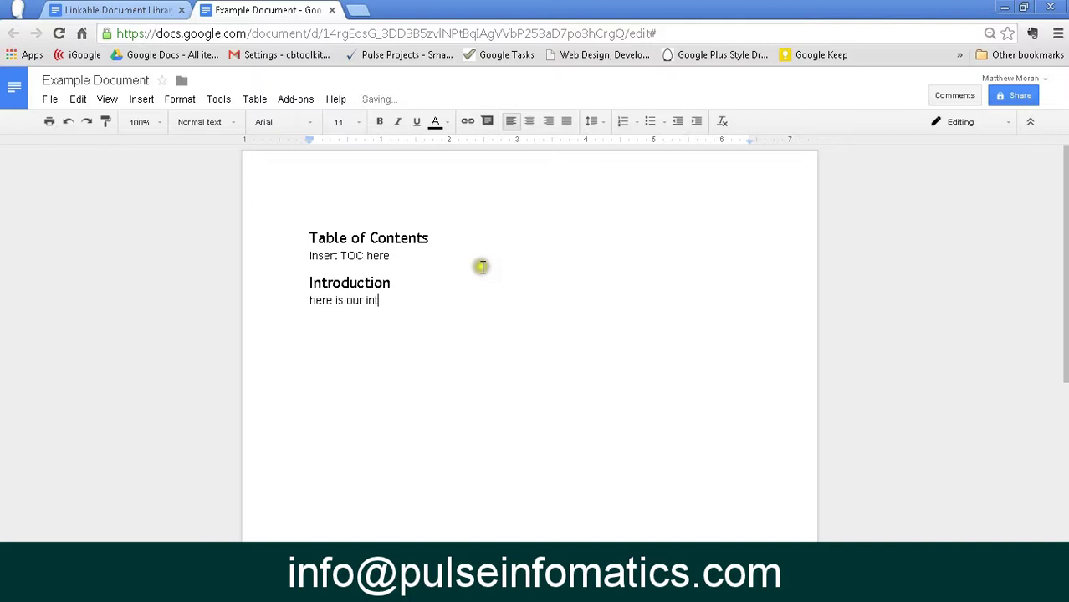
text(roduction)
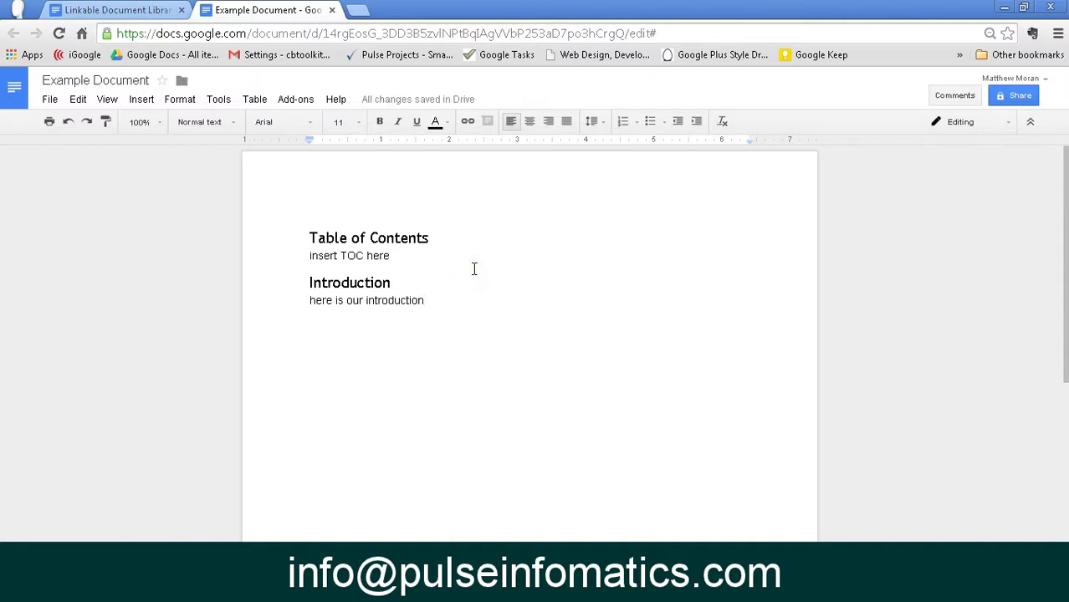
Step: Start a new page after the introduction with a Heading 1 "Procedure 1" and the normal text line "Here is procedure 1"
key(ctrl+Return)
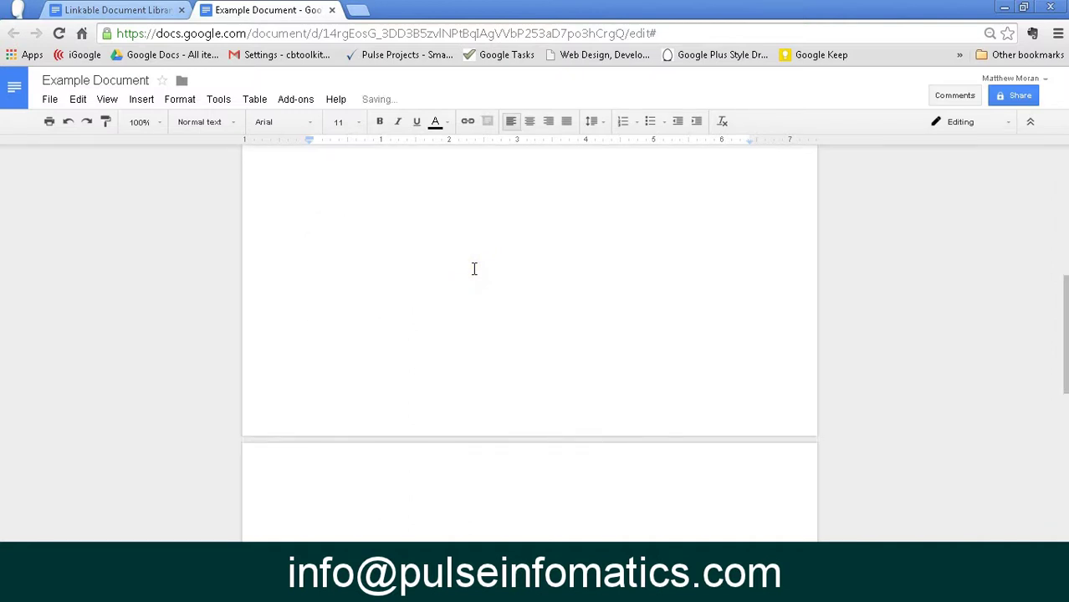
key(ctrl+alt+1)
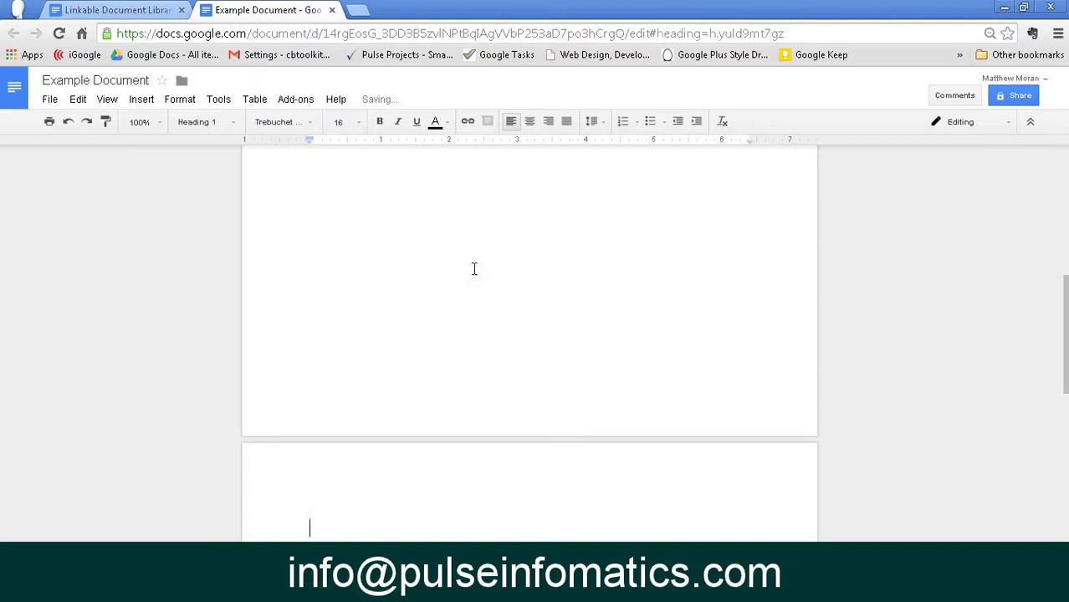
text(Procedure 1)
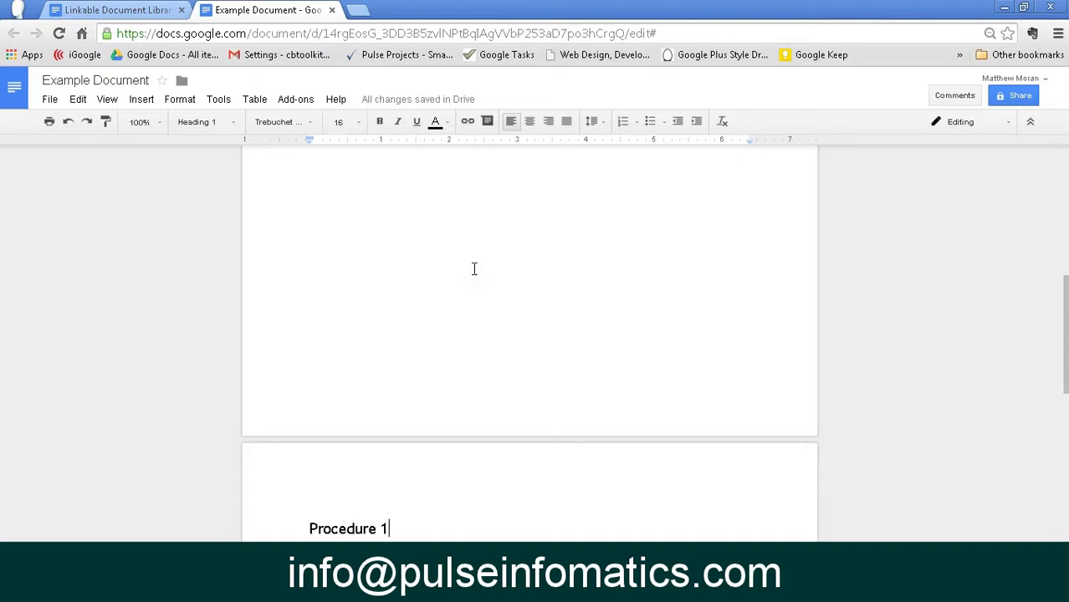
key(Return)
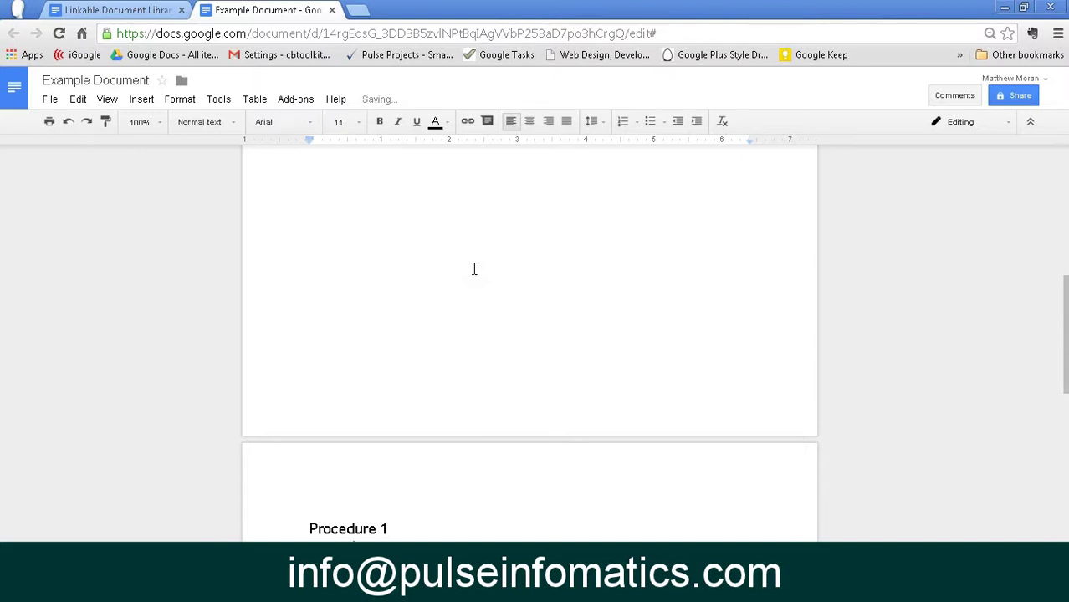
click(474, 268)
key(Return)
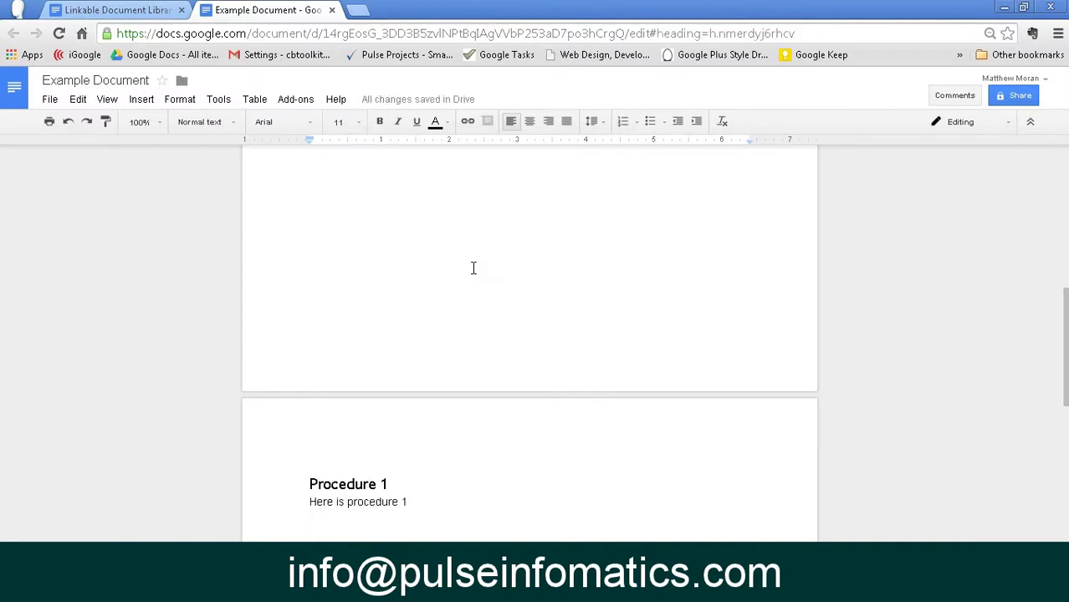
Step: Add a Heading 2 reading "Heading style 2" under Procedure 1, with "some more info" in normal text beneath it
key(ctrl+alt+2)
text(Hea)
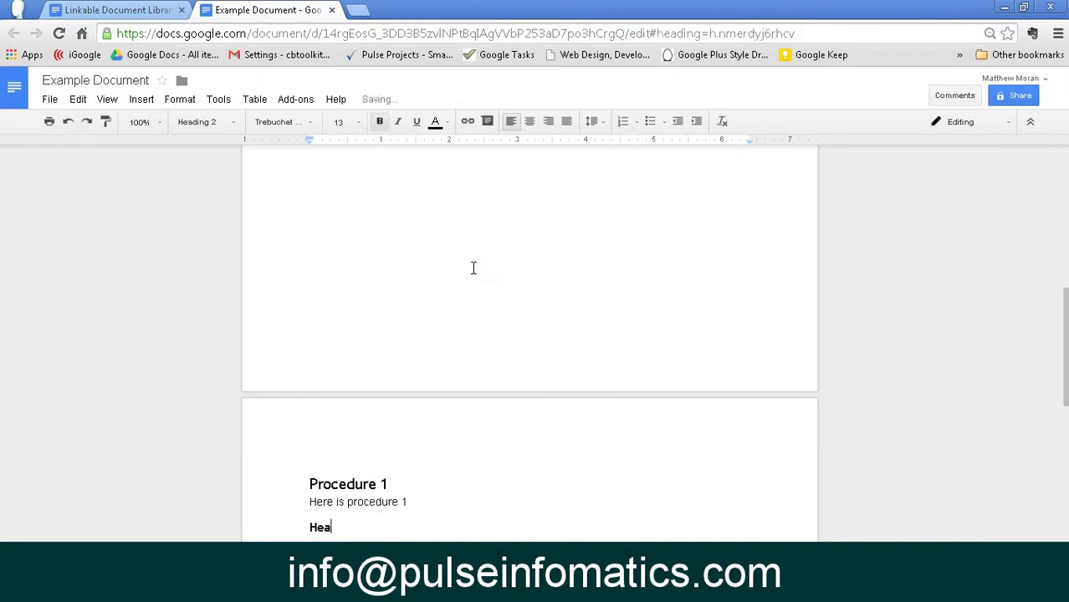
text(ding style 2)
key(Return)
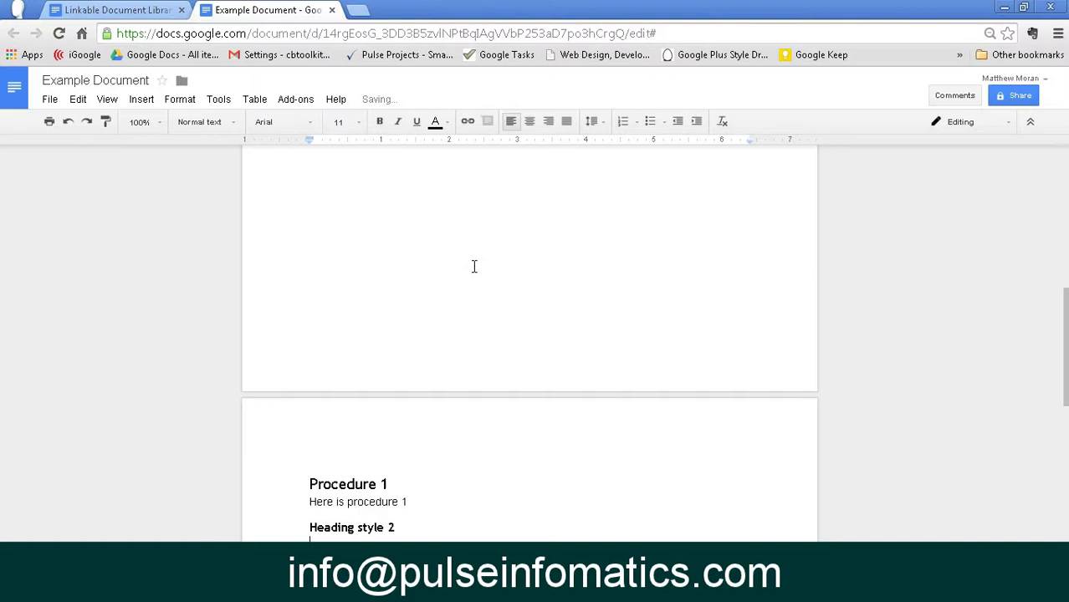
text(some more info)
key(Return)
Step: Add a Heading 3 reading "Heading style 3" with "Additional information" in normal text beneath it
key(ctrl+alt+3)
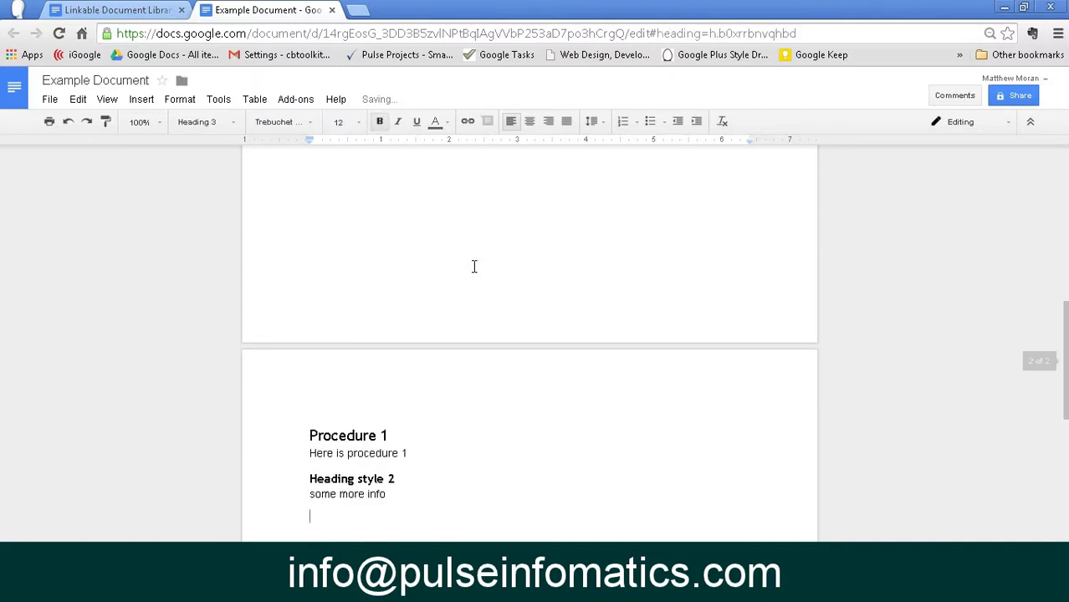
text(Heading style 3)
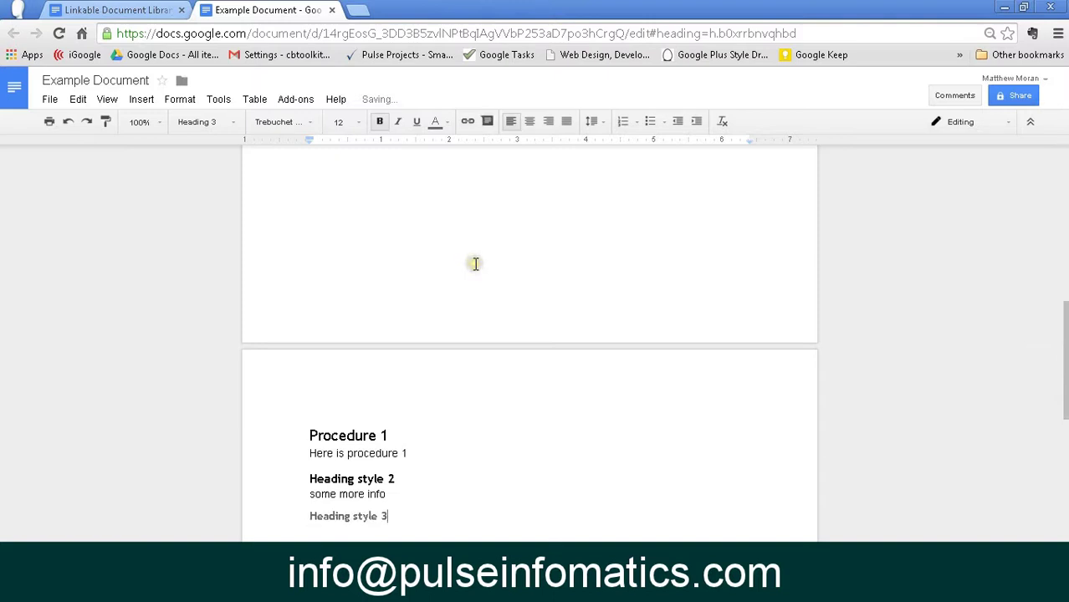
key(Return)
text(Additional info)
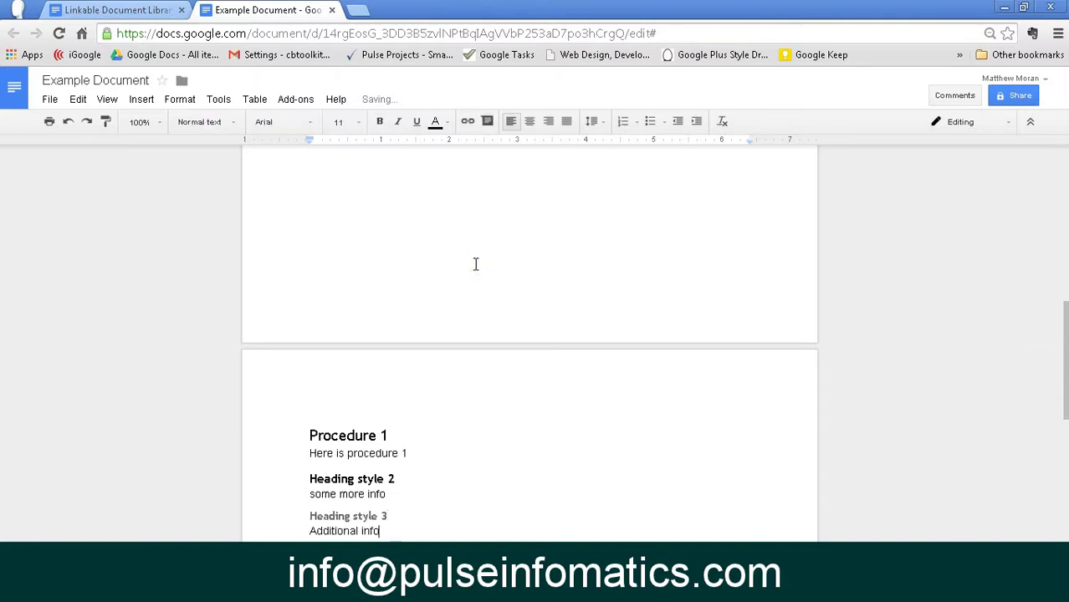
text(rmation)
Step: Replace the "insert TOC here" placeholder under the Table of Contents heading with an automatic table of contents
click(476, 254)
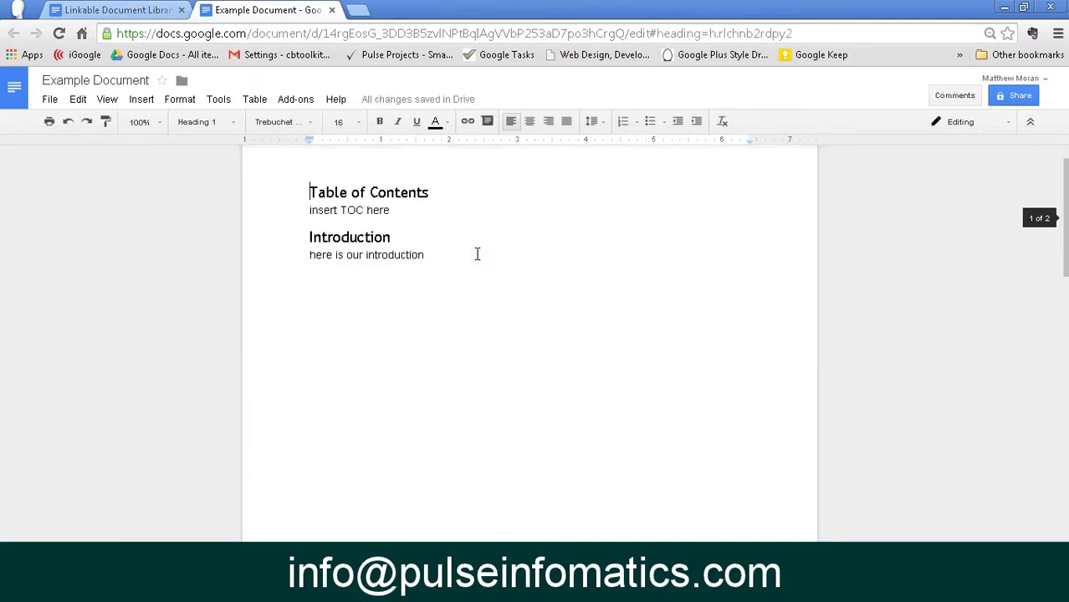
click(476, 253)
click(400, 210)
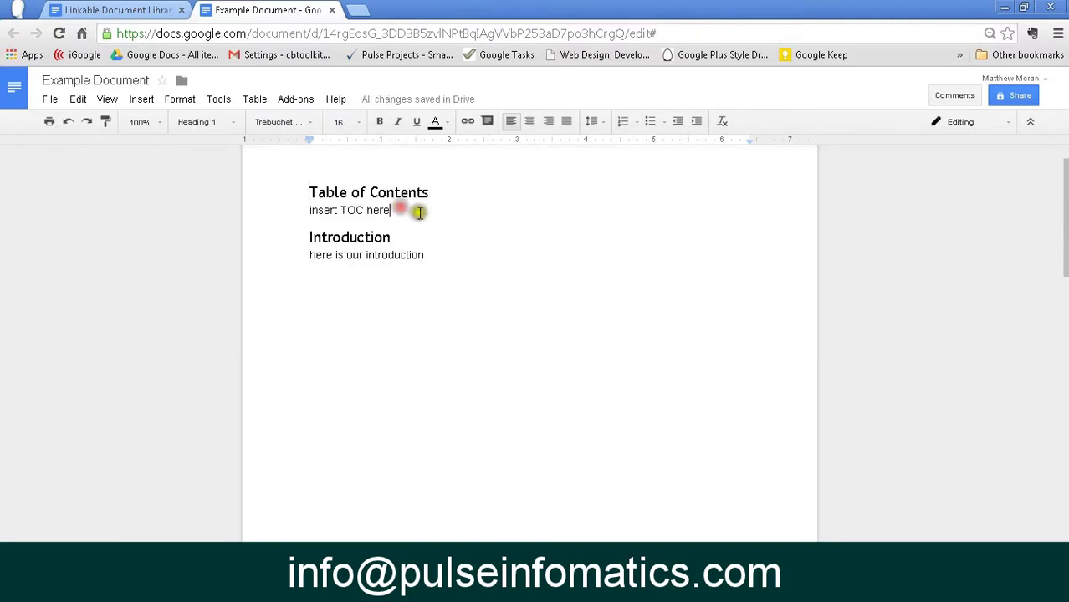
key(ctrl+BackSpace)
key(ctrl+BackSpace)
key(ctrl+BackSpace)
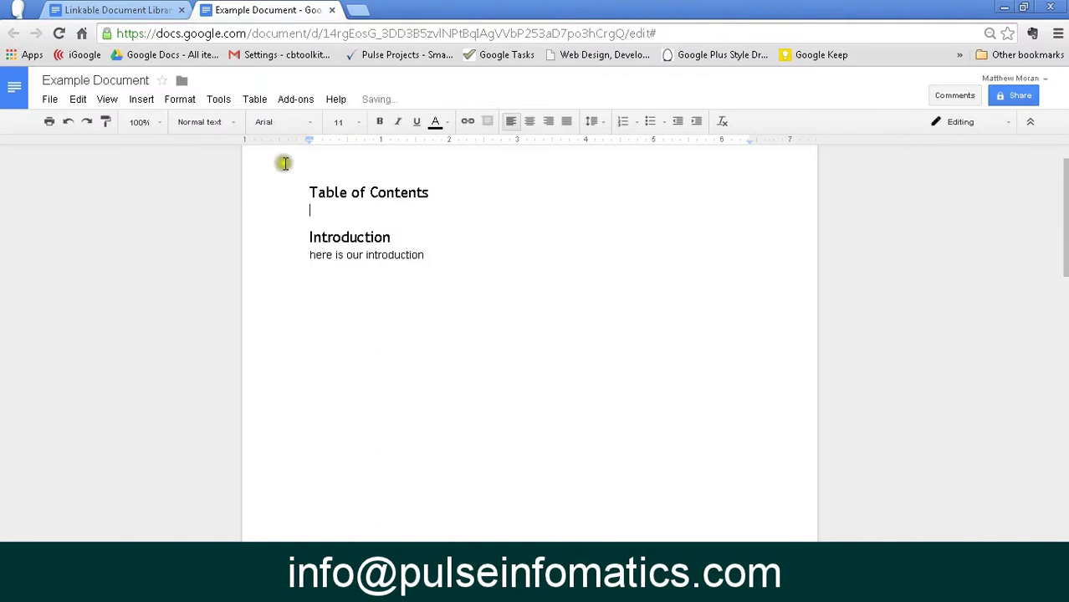
click(141, 99)
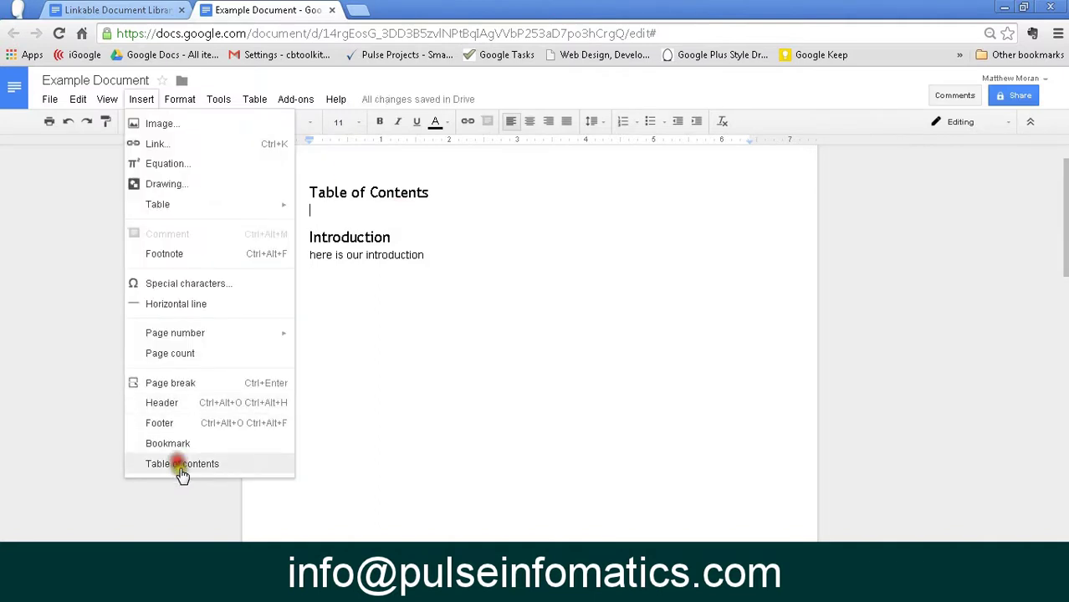
click(181, 466)
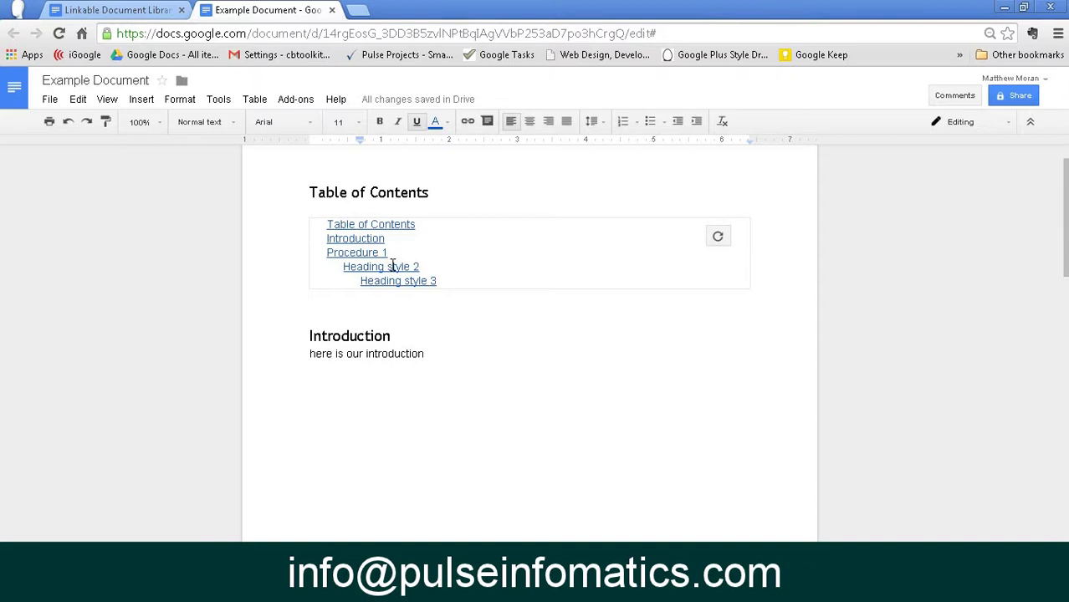
Step: Follow the table of contents link to Heading style 3, review the Procedure 1 page and return to the first page
click(395, 280)
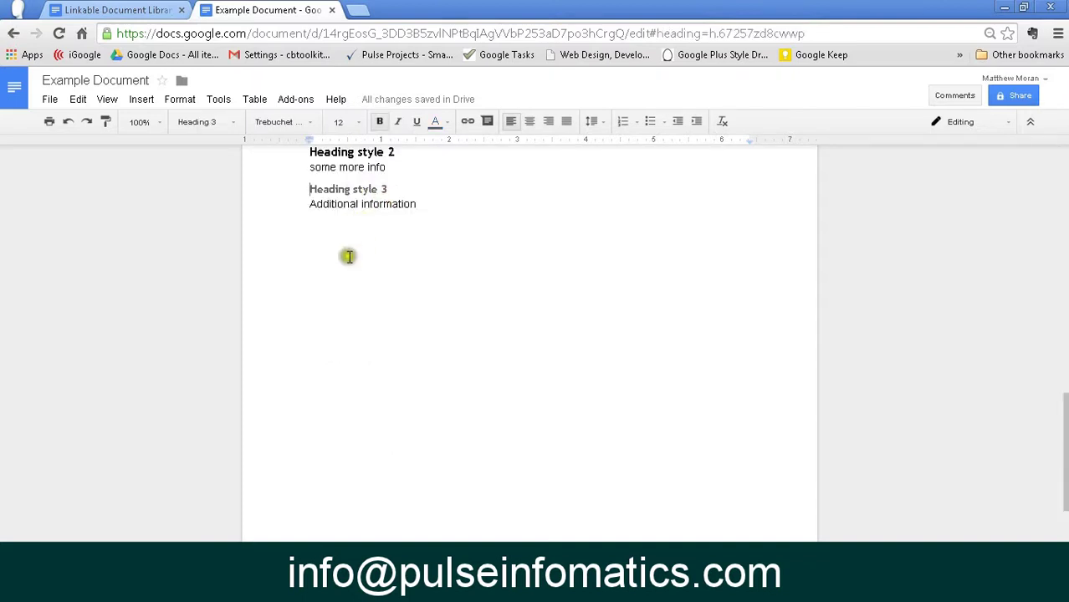
scroll(349, 256, up, 1)
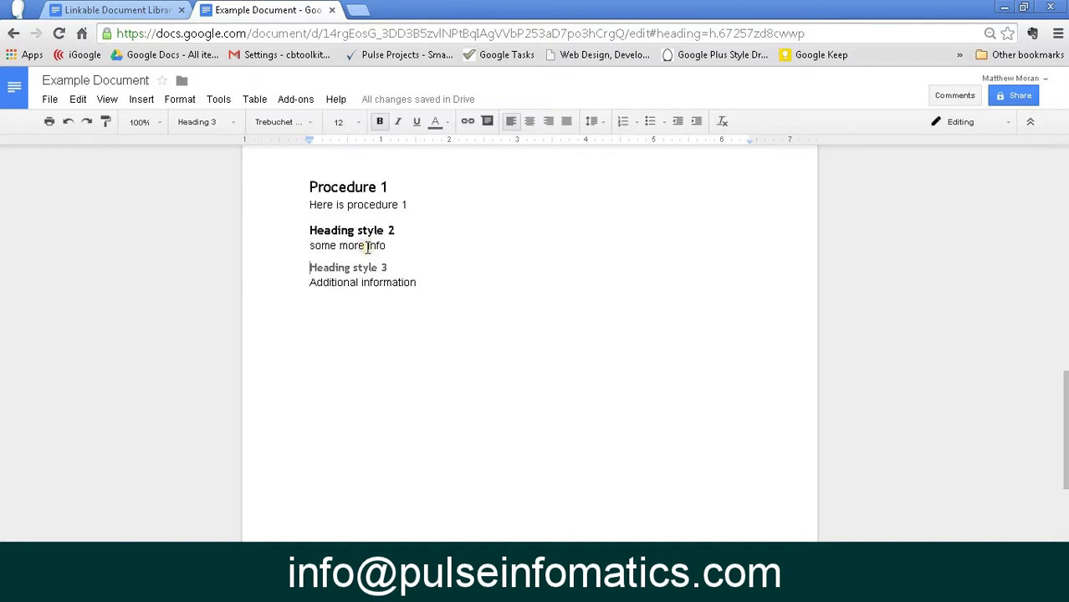
scroll(343, 237, up, 1)
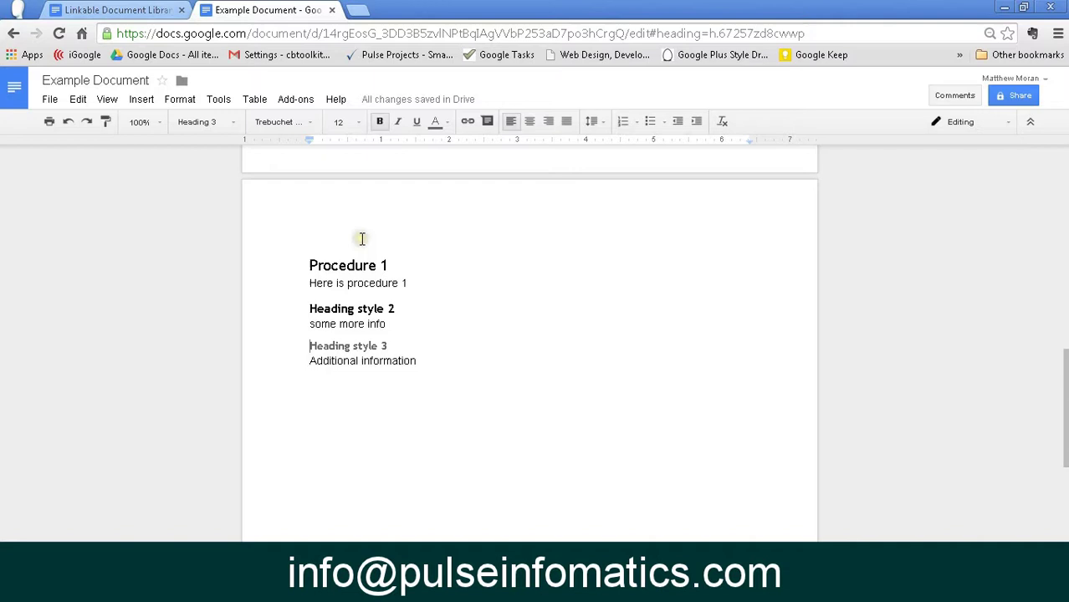
scroll(362, 239, up, 10)
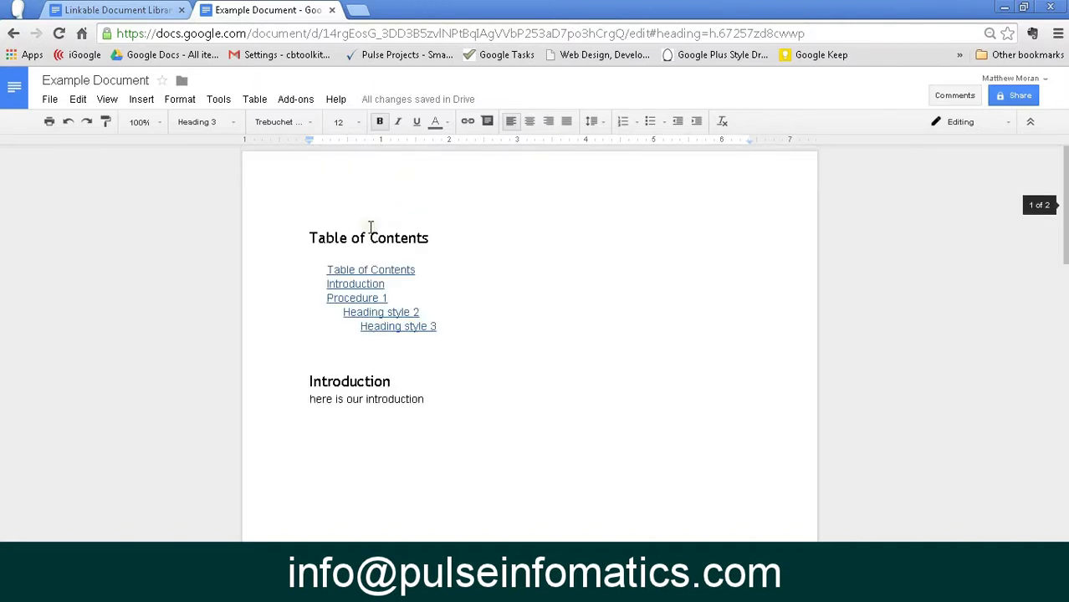
Step: Insert a bookmark at the start of the Table of Contents heading
click(462, 232)
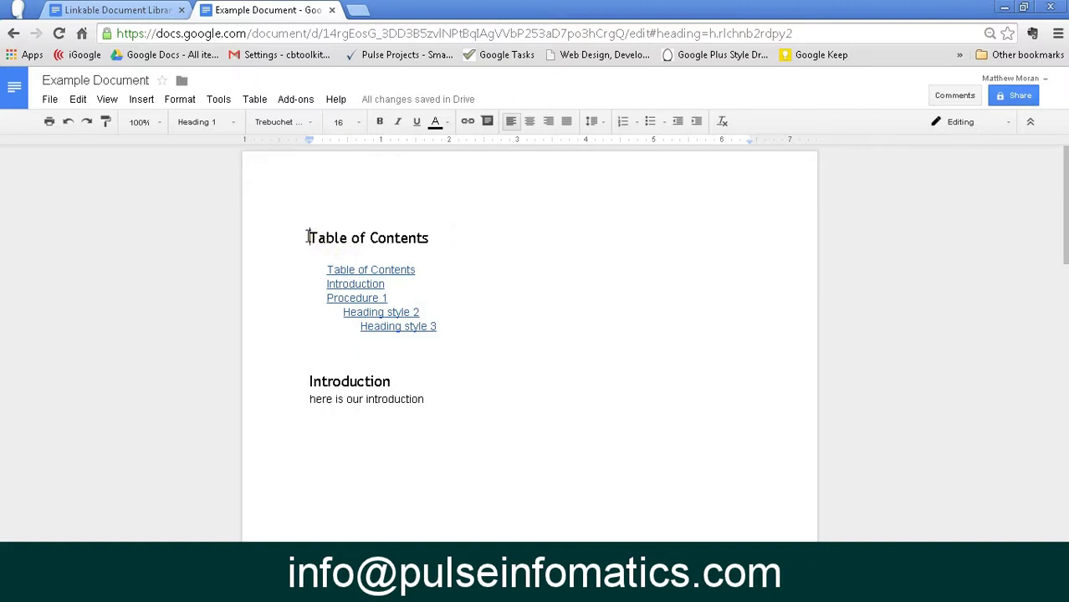
click(140, 99)
click(168, 444)
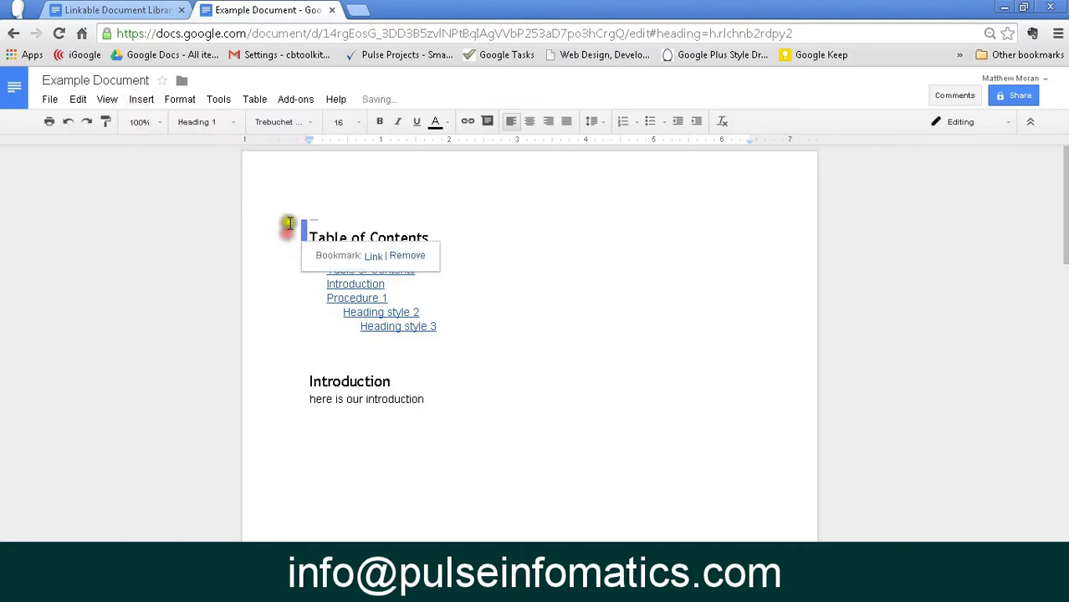
click(293, 252)
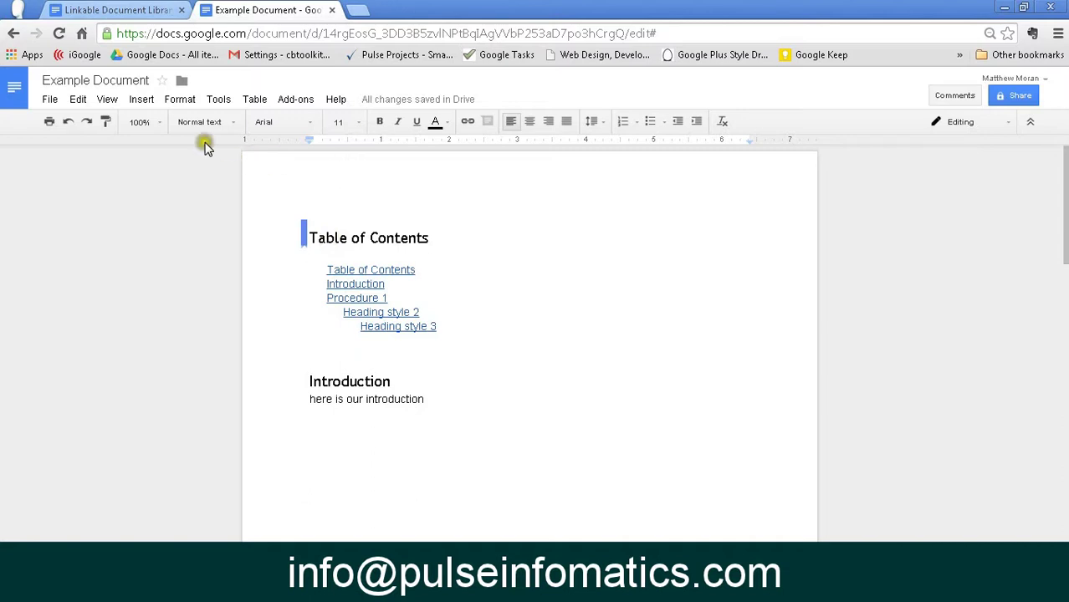
Step: Add a page header containing "Linked Document" in the Title style and "(back to top)" in normal text beneath it
click(141, 99)
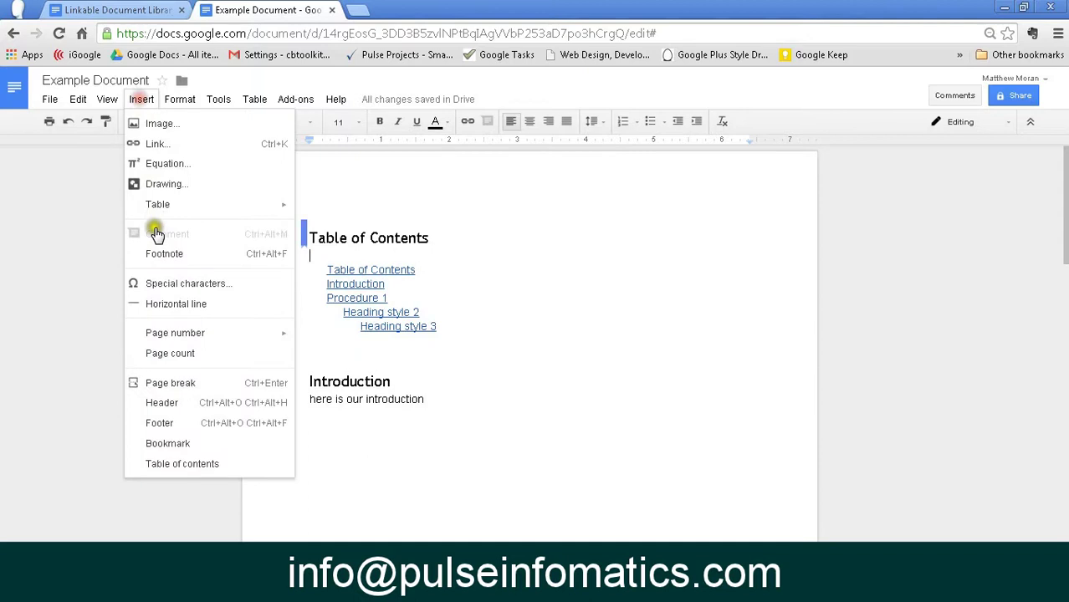
click(382, 266)
key(ctrl+Return)
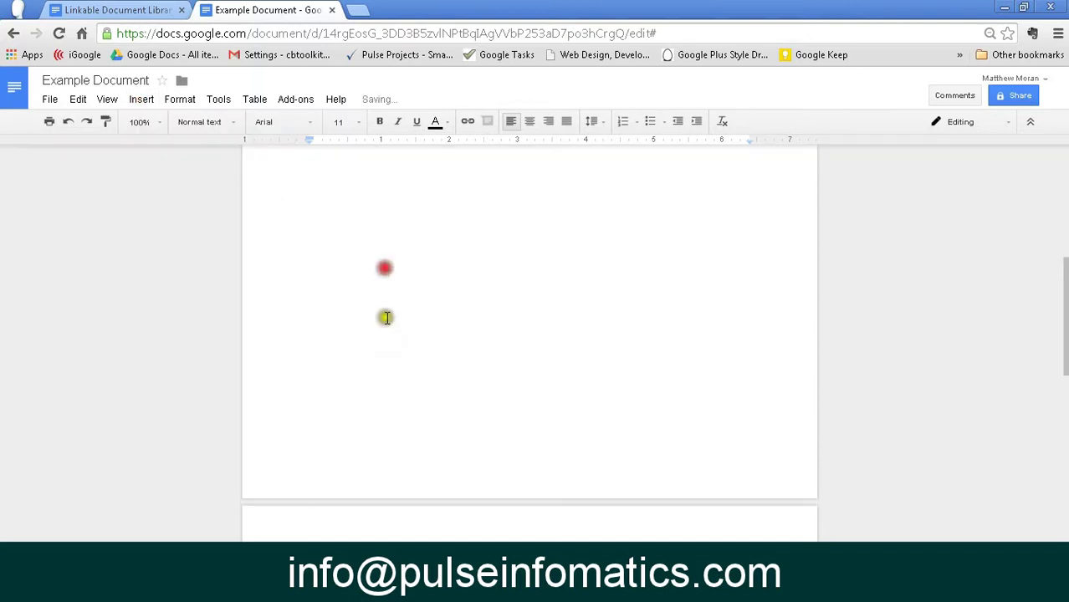
click(347, 176)
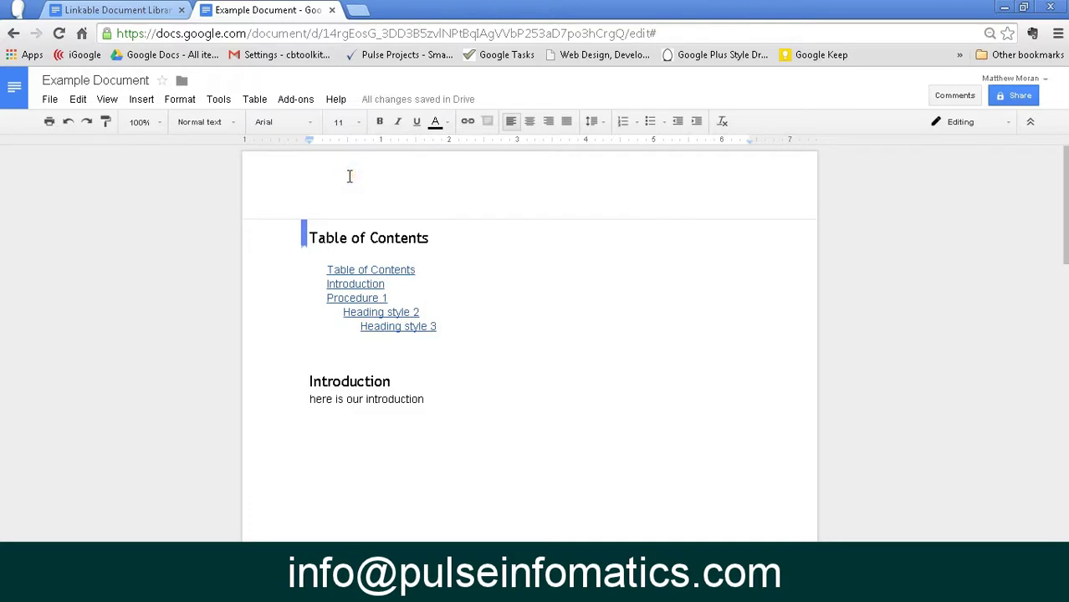
click(234, 122)
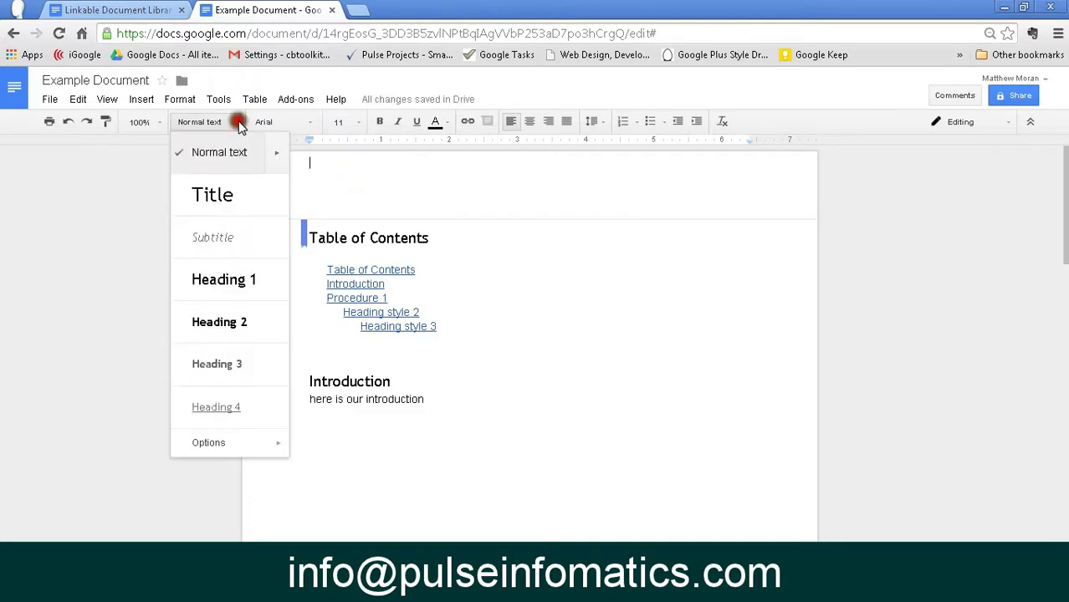
click(220, 201)
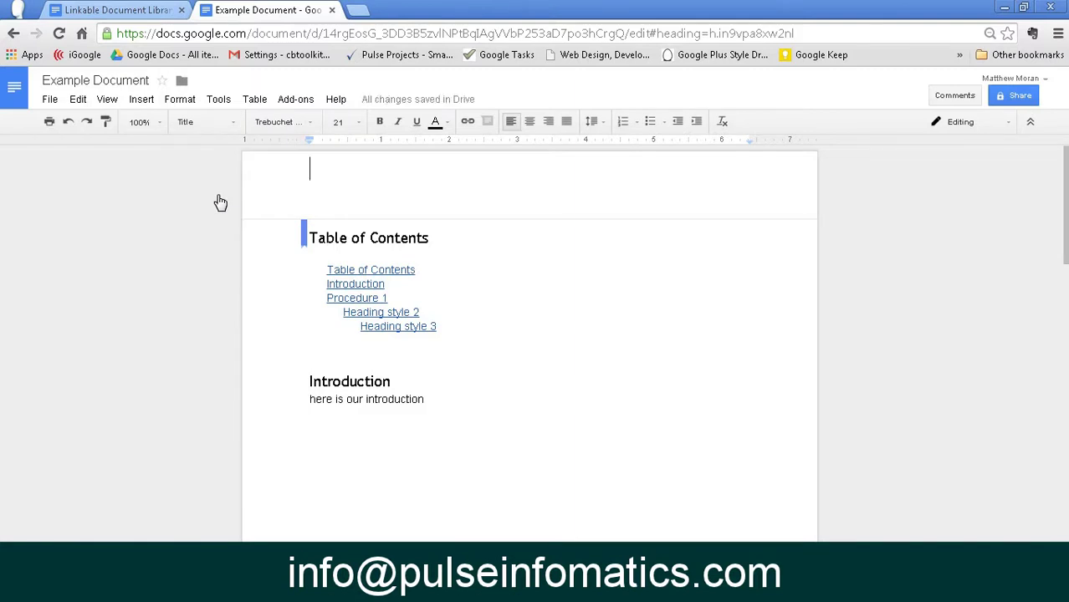
text(Linked)
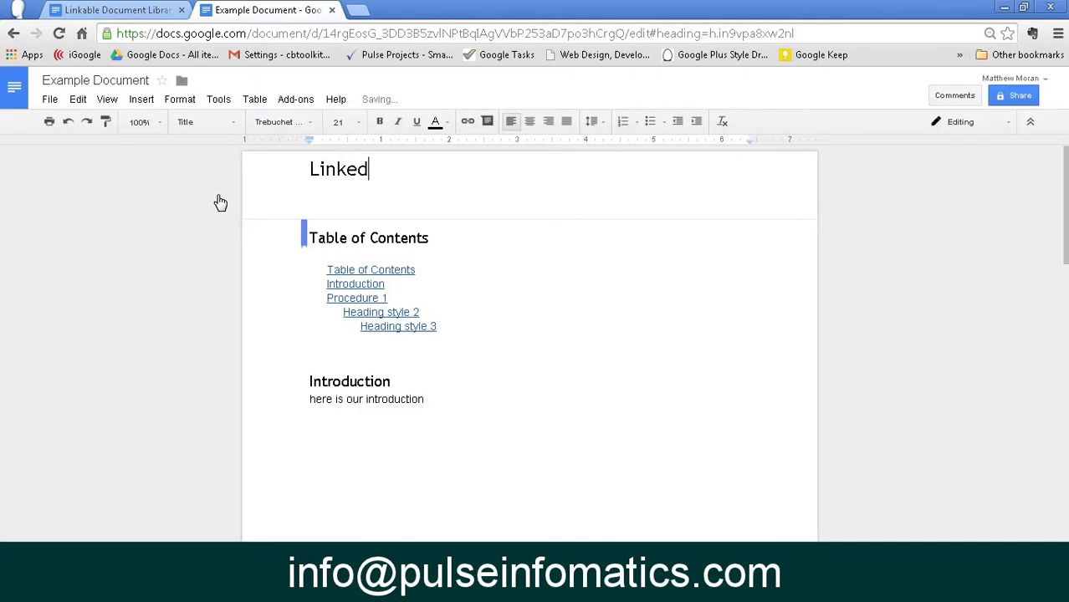
text( Document)
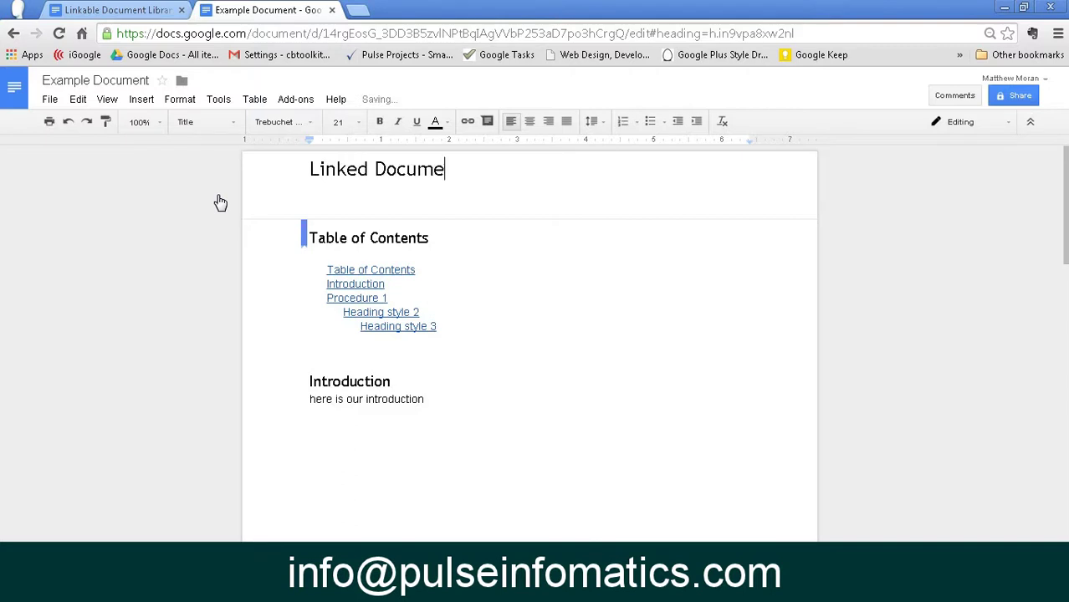
key(Return)
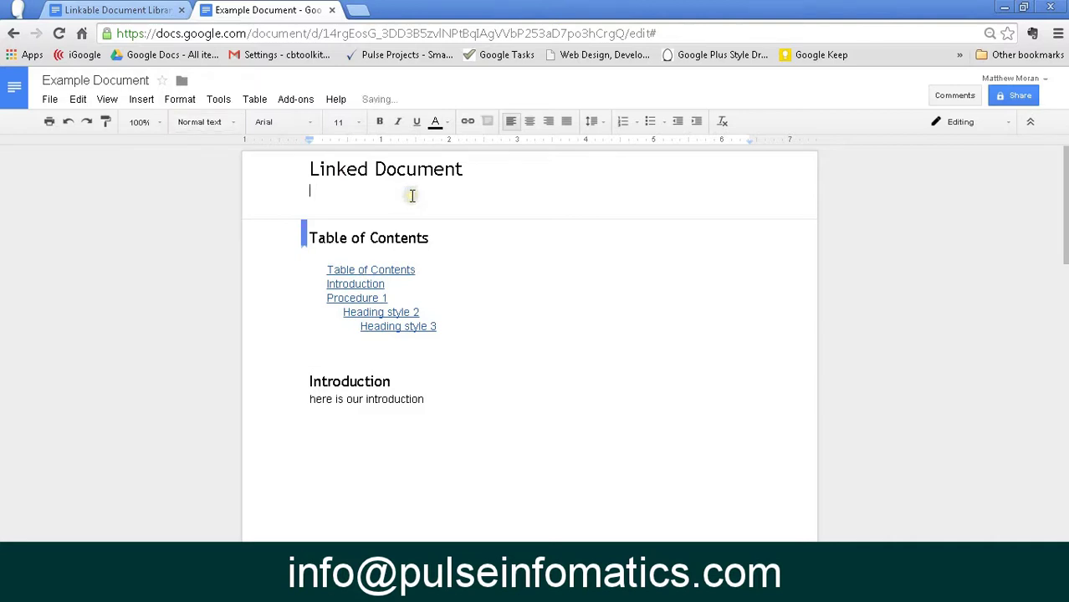
text((back to top))
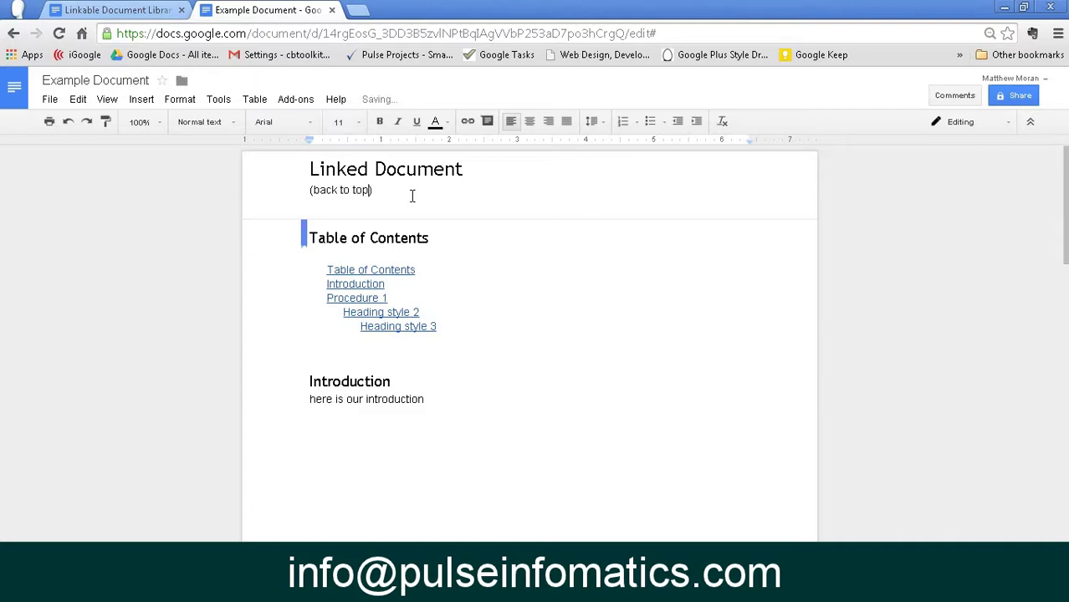
Step: Link the words "back to top" in the page header to the Table of Contents bookmark
key(ctrl+shift+Left)
key(ctrl+shift+Left)
key(ctrl+shift+Left)
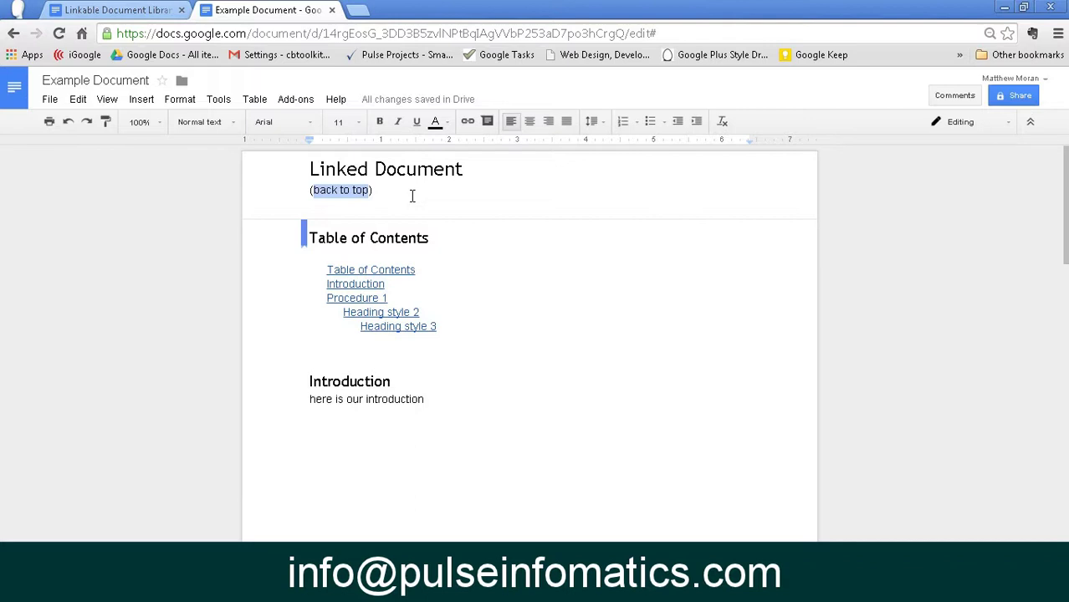
key(ctrl+k)
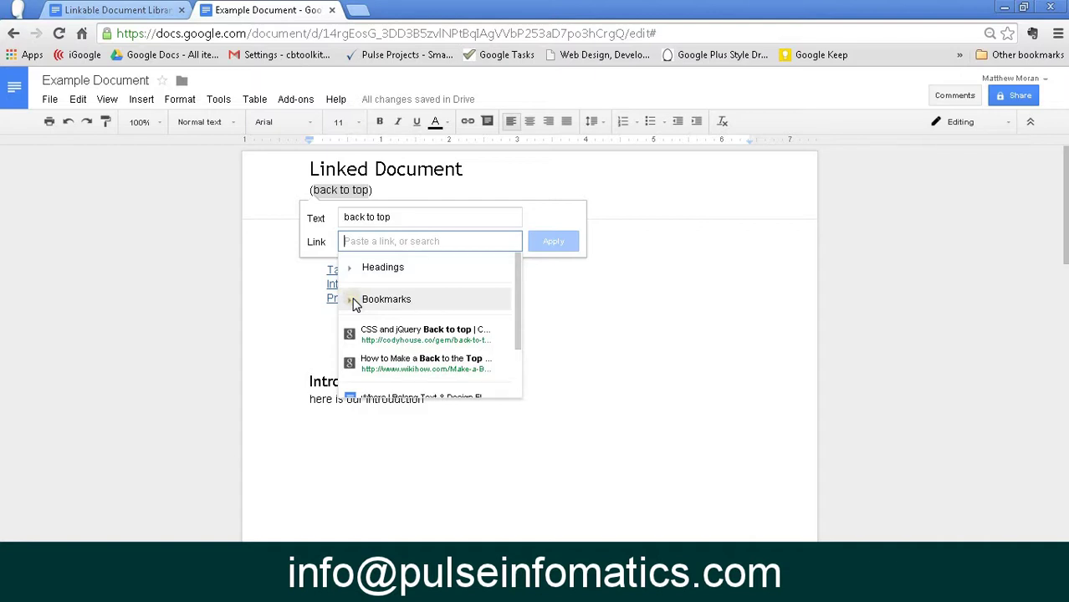
click(354, 302)
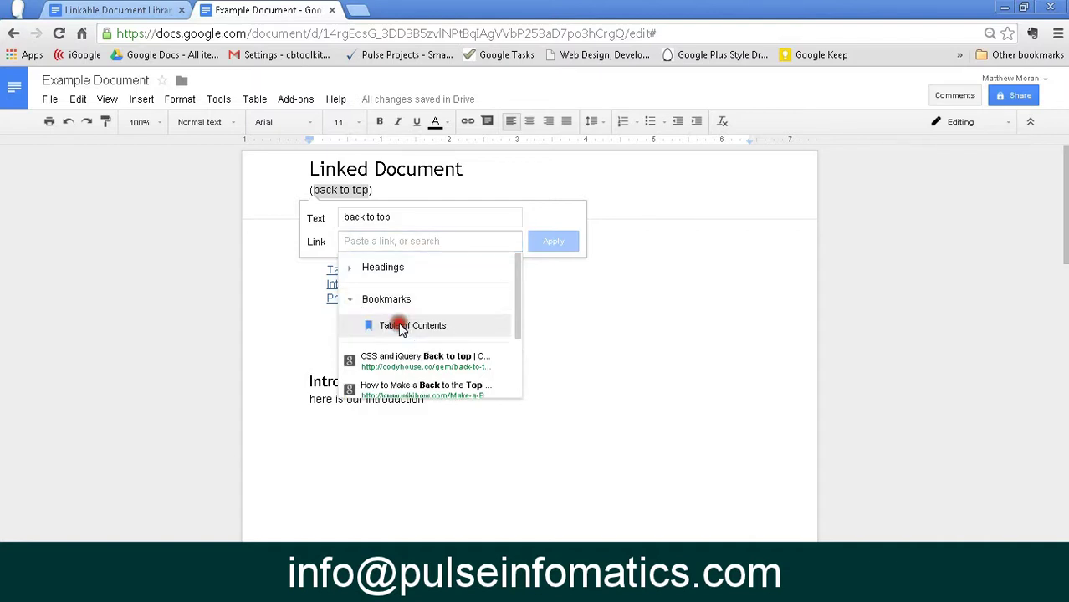
click(401, 327)
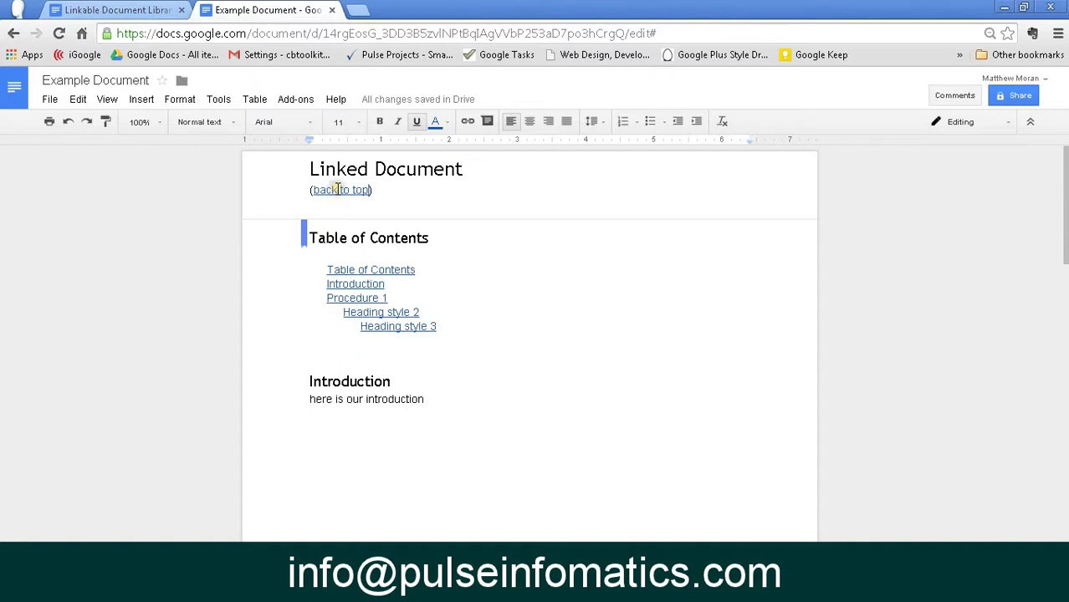
Step: Test the header's back to top link, including a jump to Heading style 3 from the table of contents and back
click(337, 190)
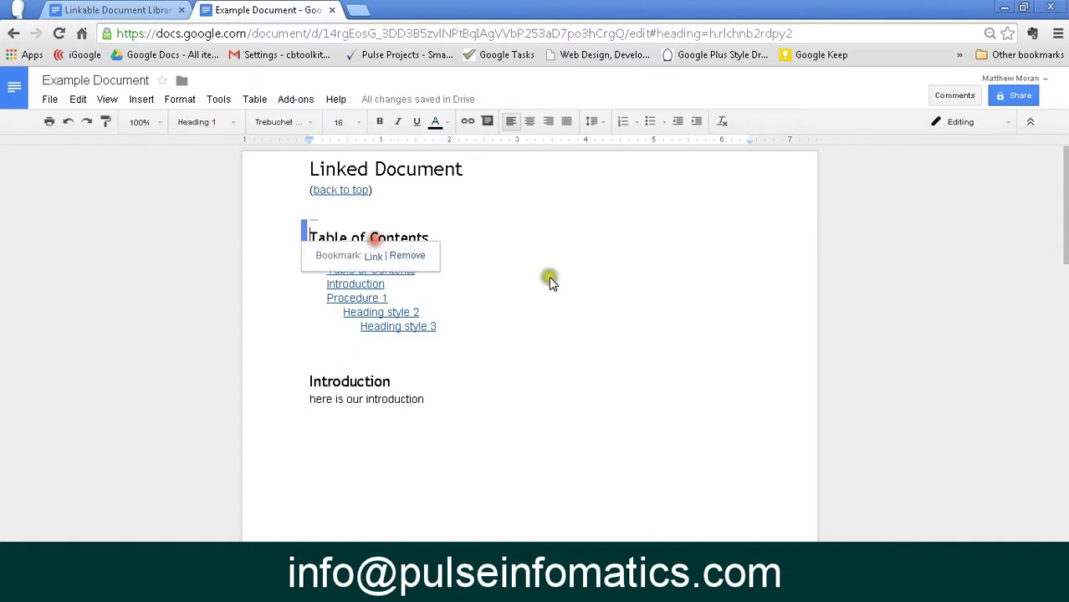
click(379, 327)
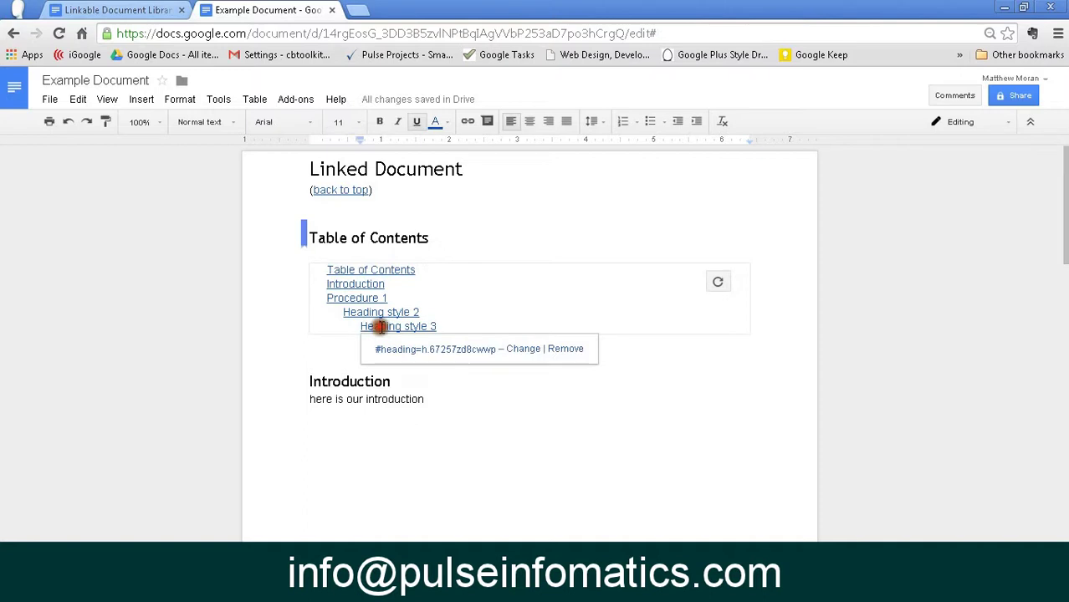
click(406, 353)
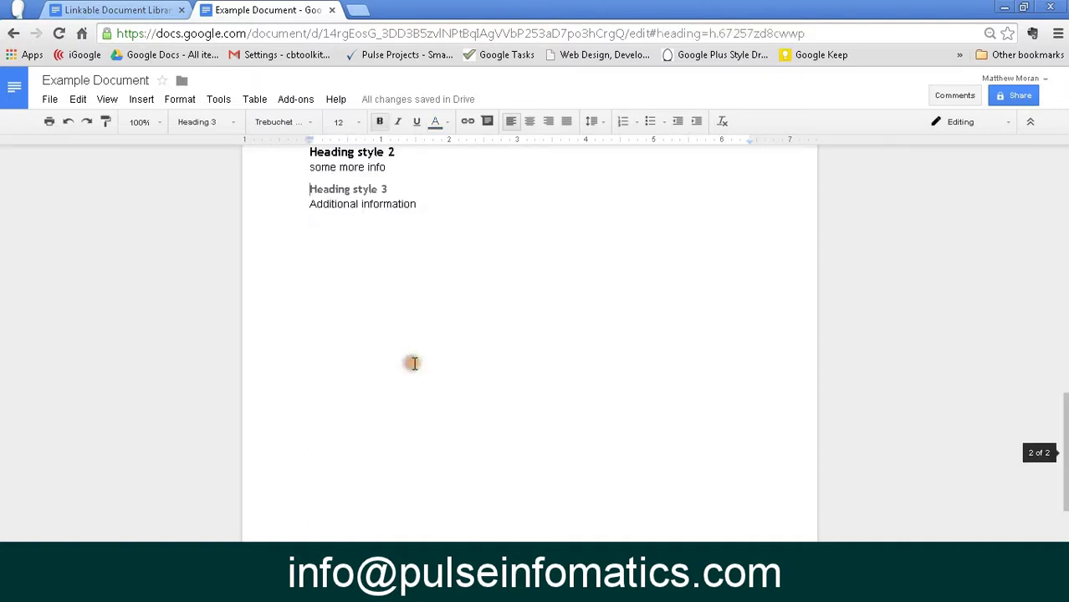
scroll(413, 363, up, 2)
click(334, 219)
click(363, 243)
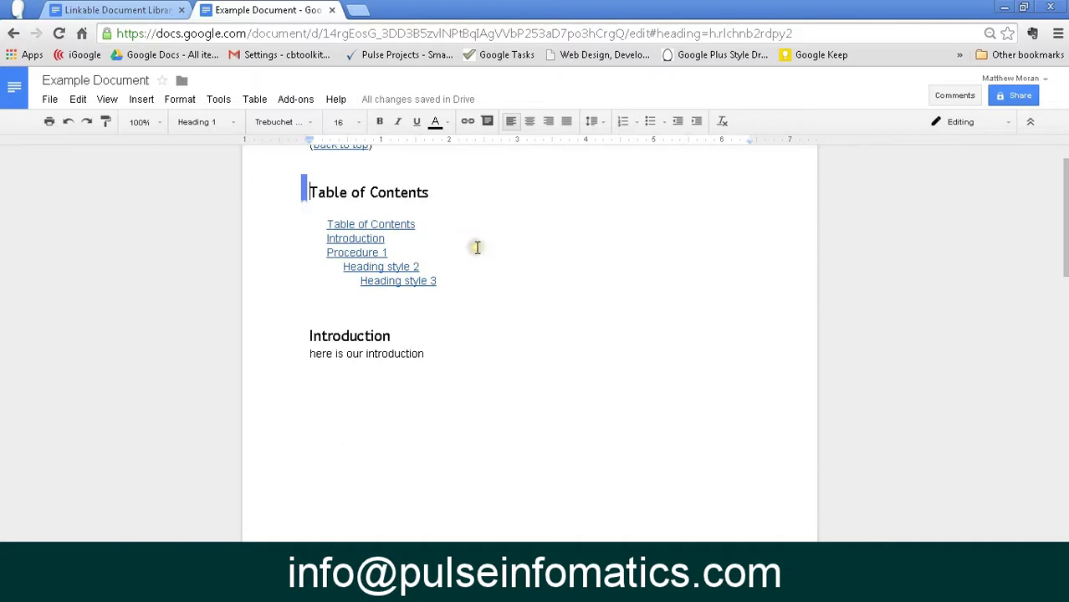
Step: Add a Heading 2 "Sub introduction info" with the text "Here is more info" below the introduction text, and update the table of contents
click(477, 247)
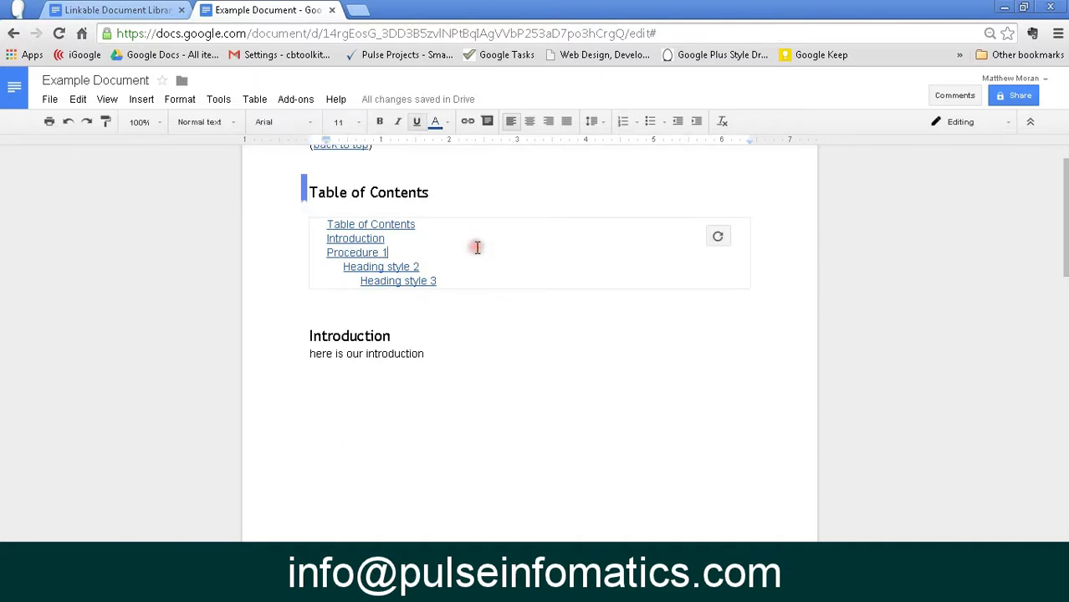
click(454, 349)
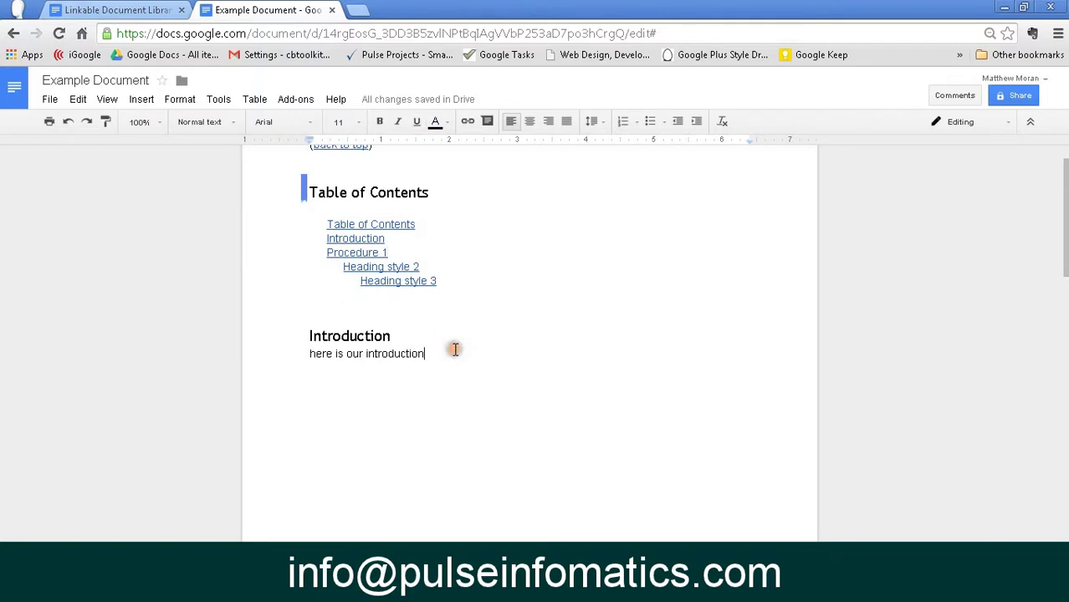
key(Return)
key(ctrl+alt+2)
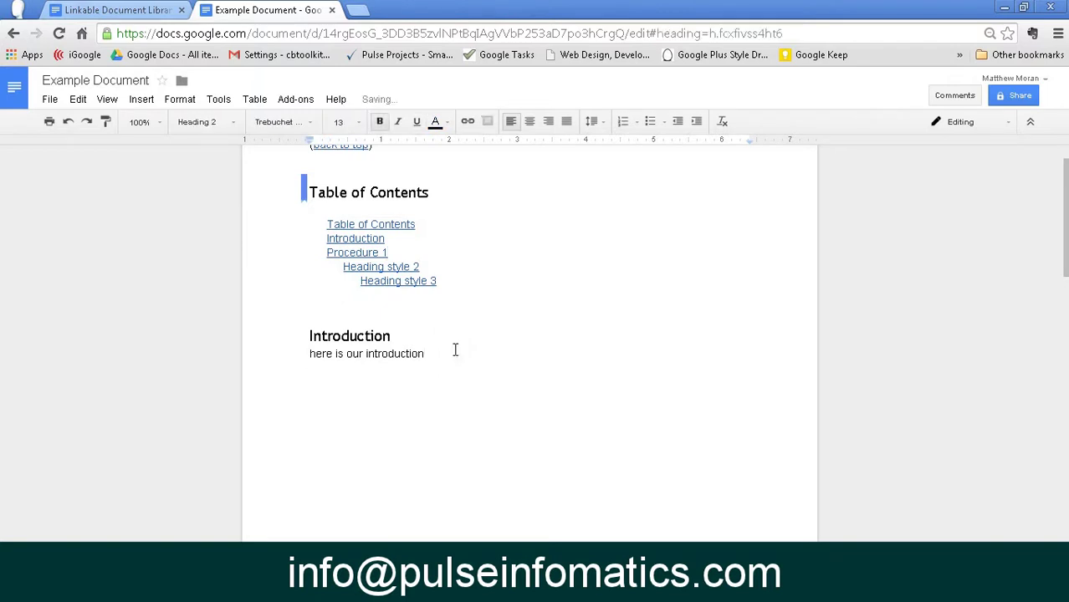
text(Sub introduction info)
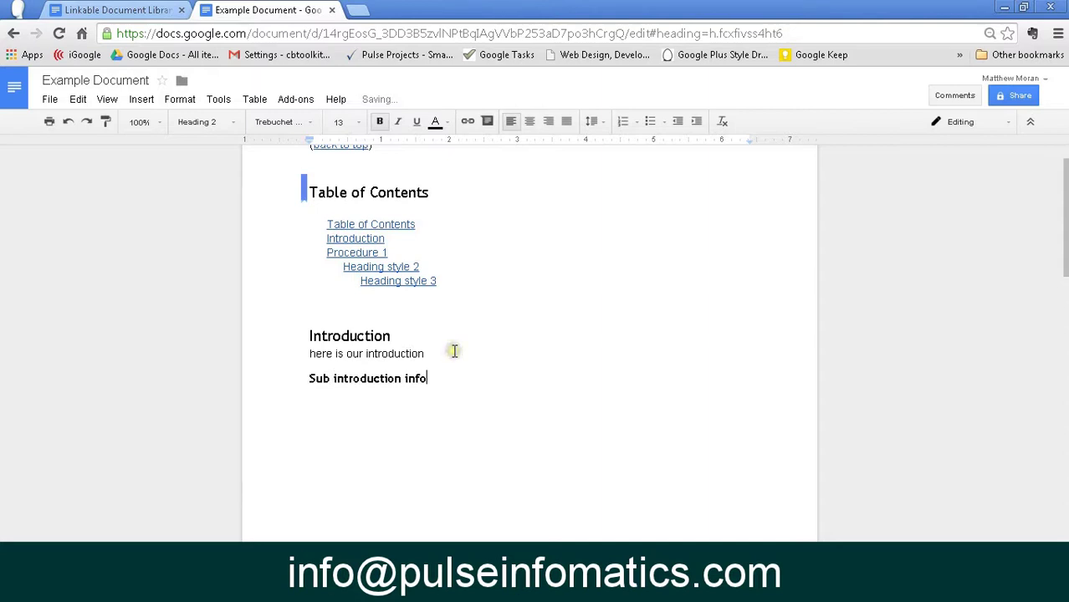
key(Return)
text(Here is )
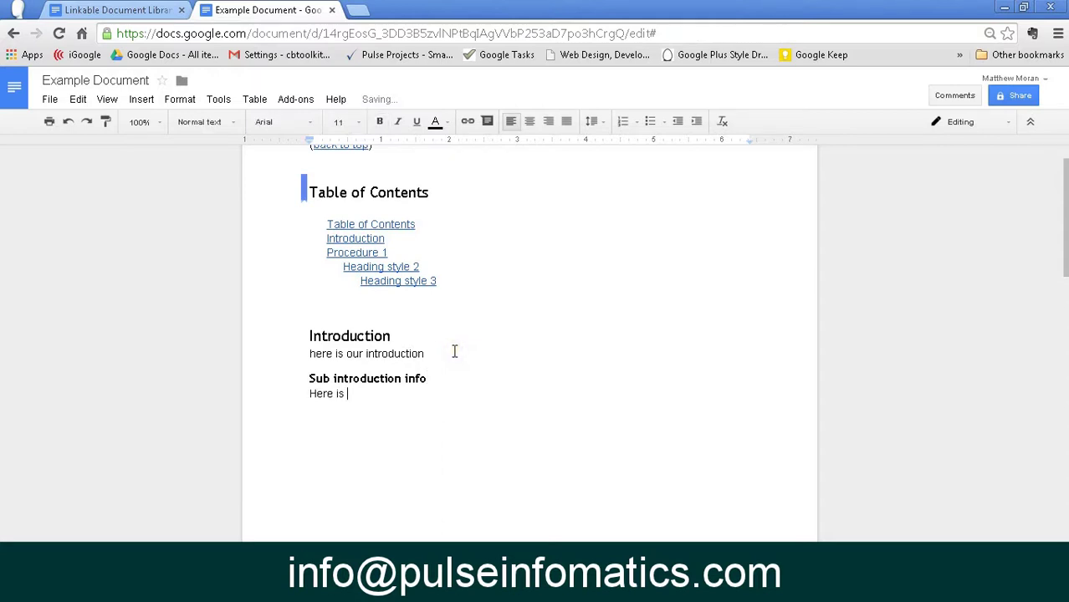
text(more info)
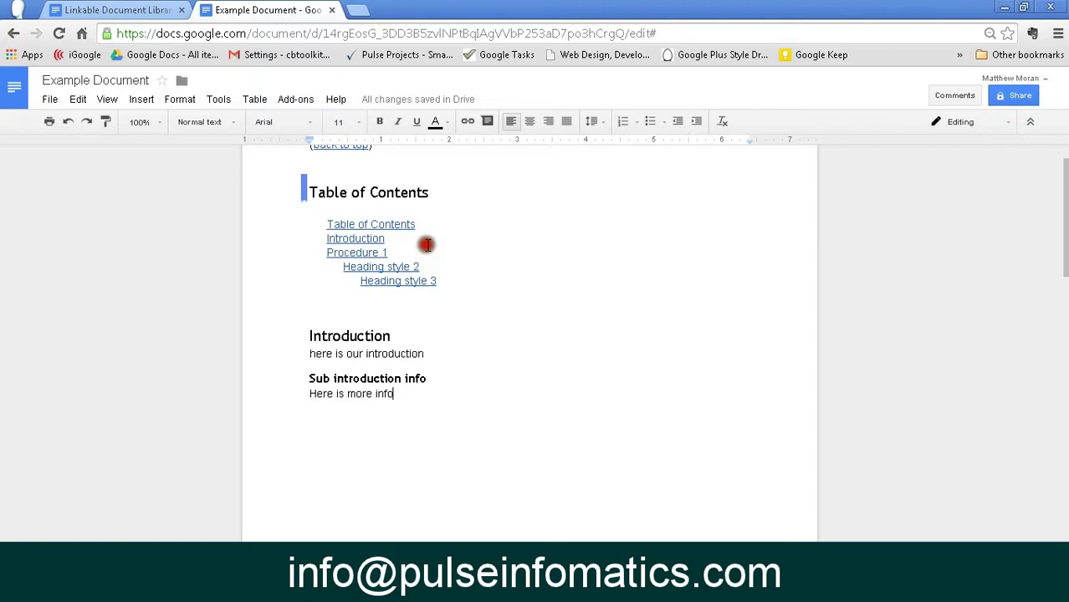
click(427, 244)
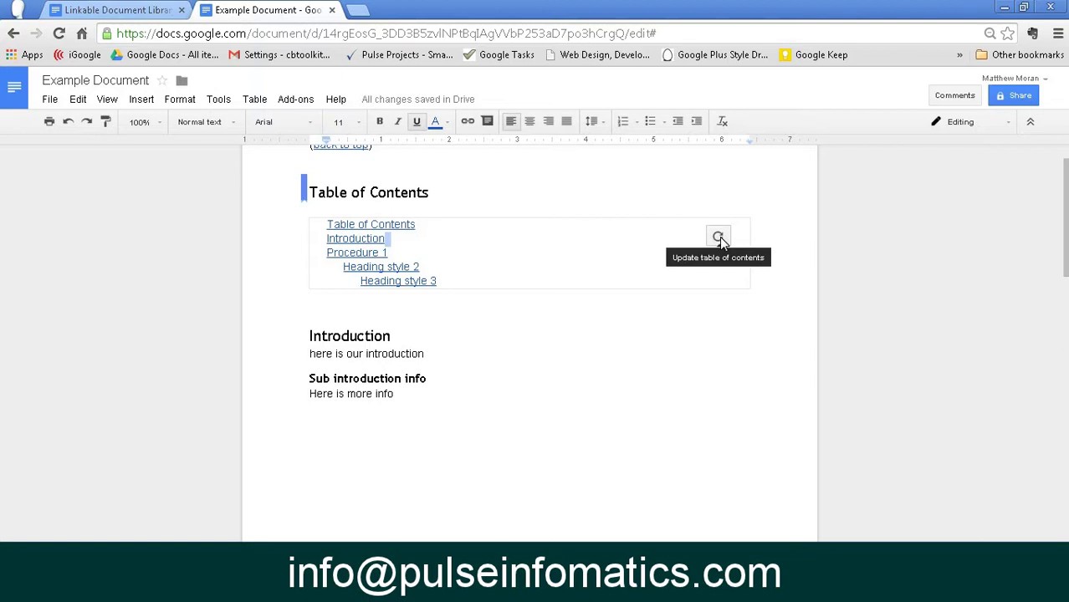
click(718, 238)
Step: Add a Heading 1 "Resources and Other Info" after "Additional information", followed by the normal text "Here is our resource list"
click(464, 294)
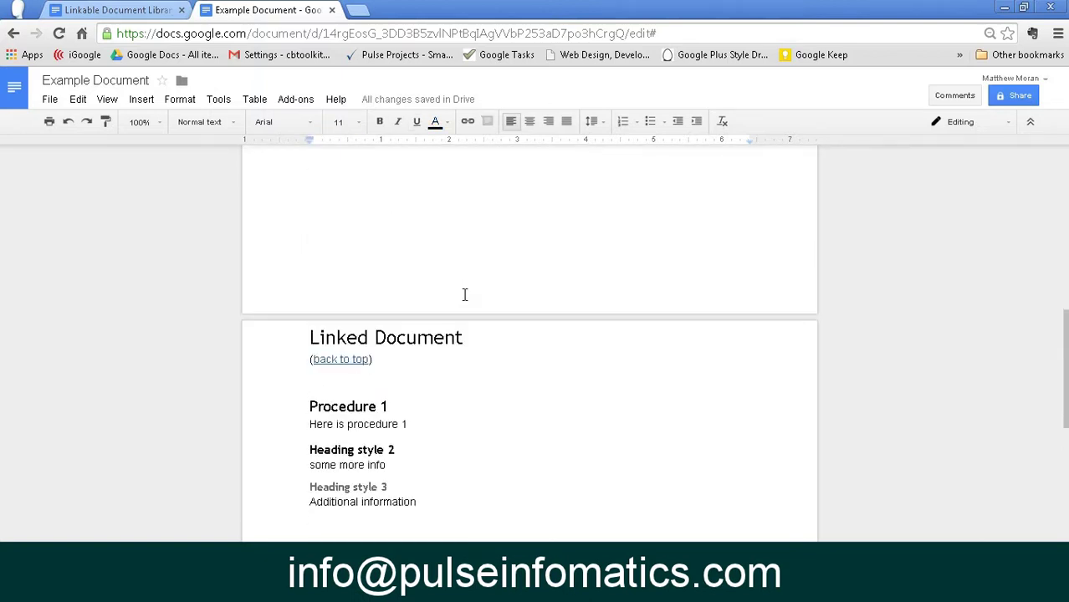
key(Return)
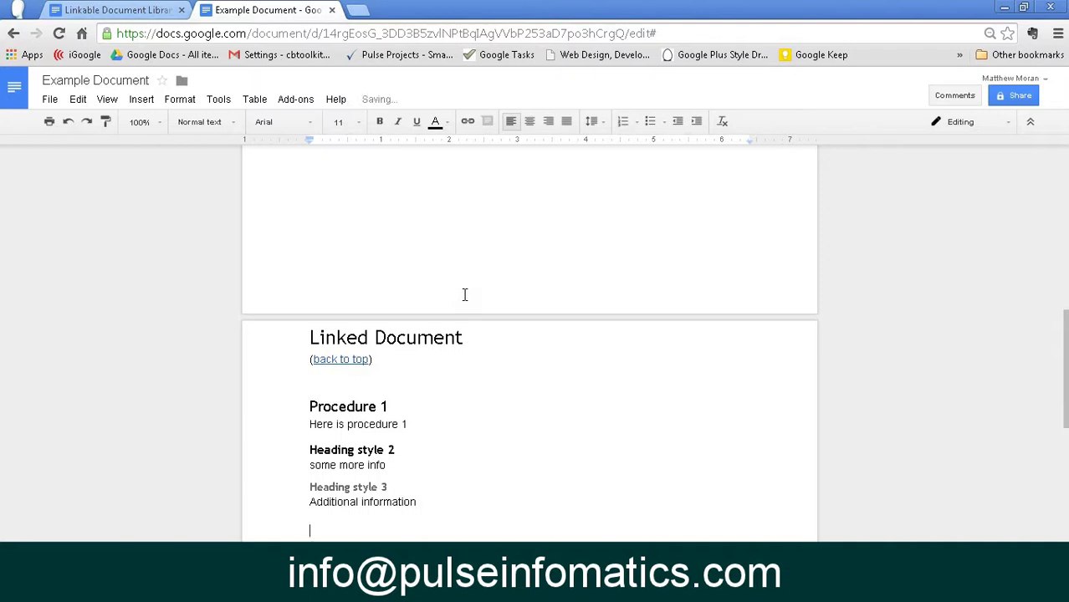
key(ctrl+alt+1)
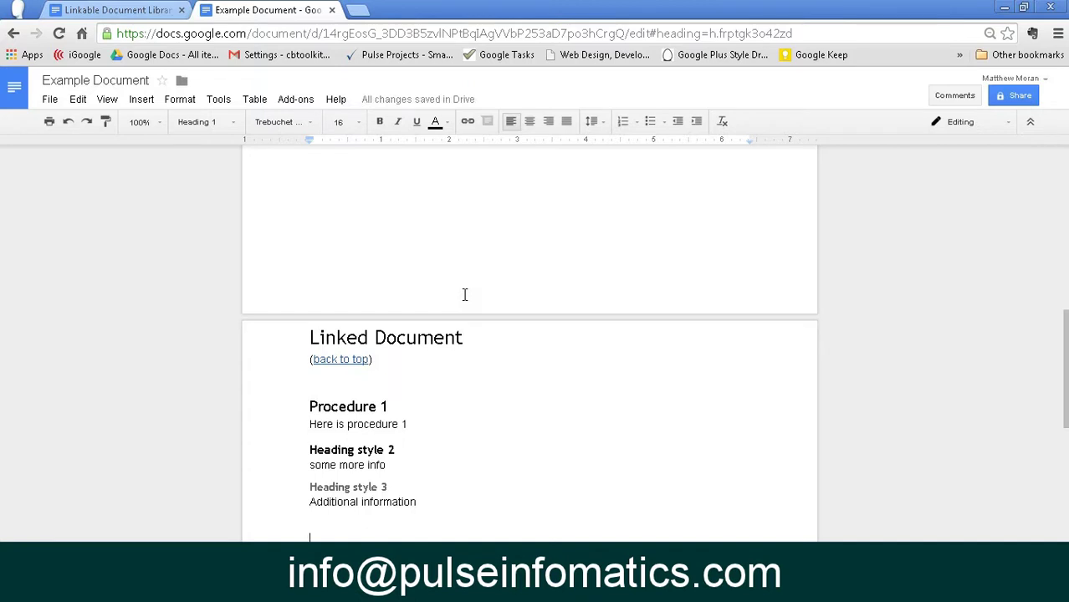
text(Resources and Other Info)
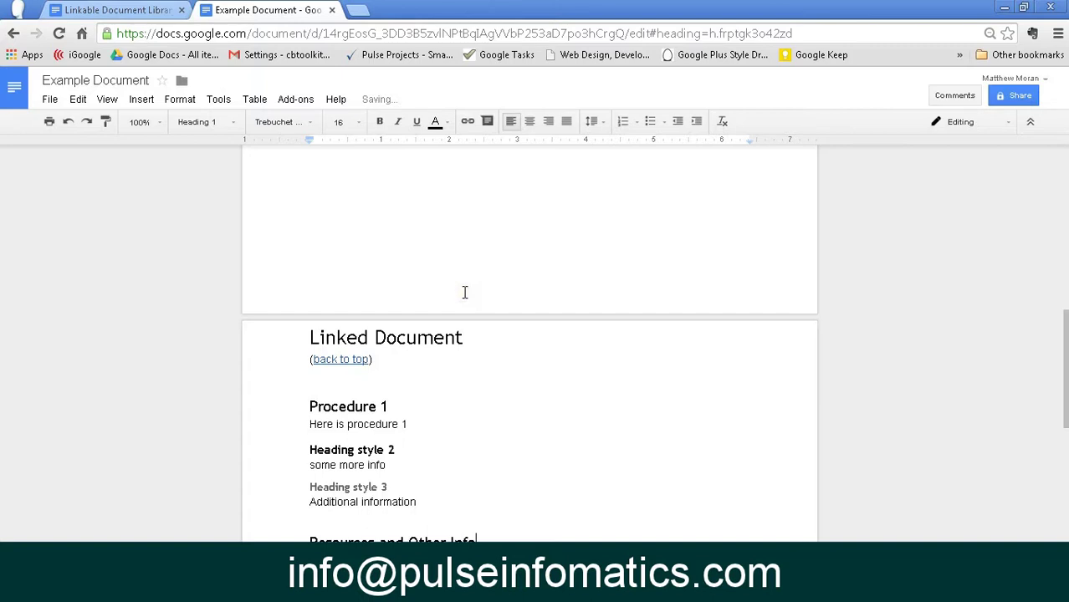
key(Return)
text(Here i)
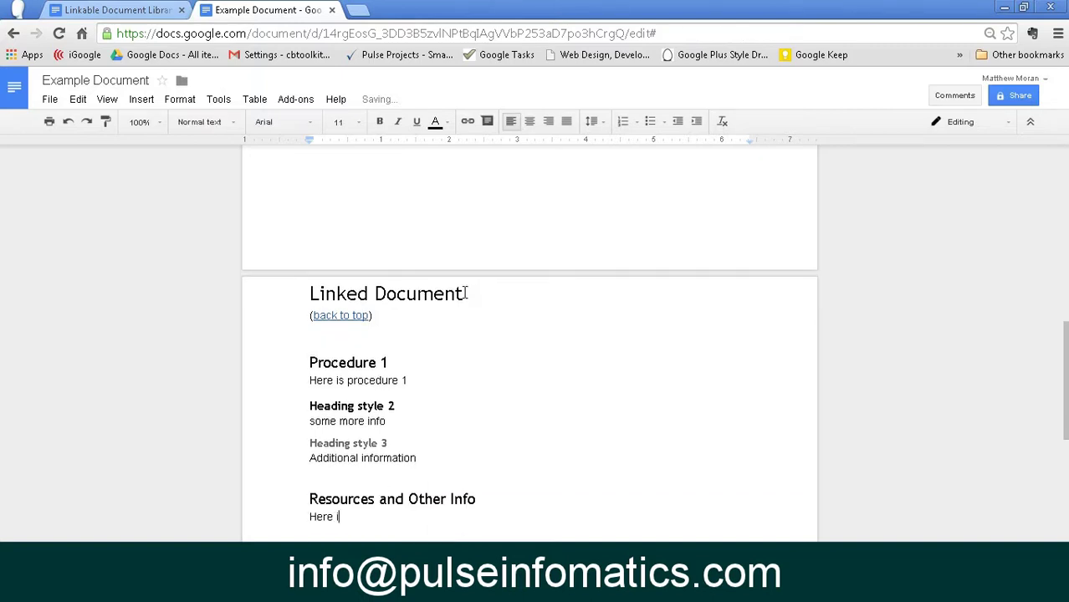
text(s our resource list)
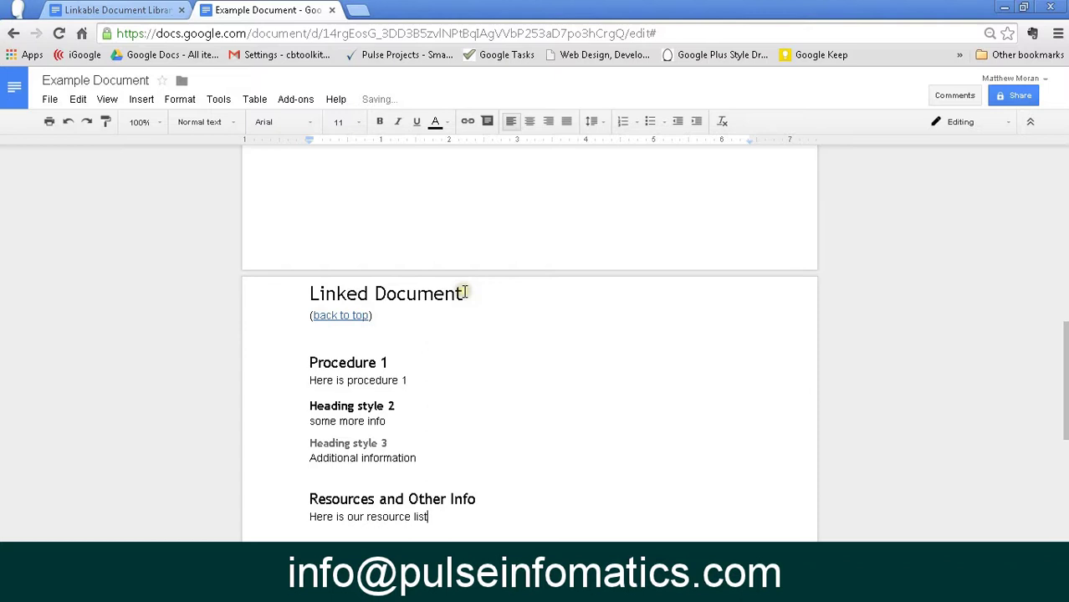
Step: Add a Heading 2 "Graphic Design Tools" below the resource list text, followed by the line "below are graphic tools"
key(Return)
key(ctrl+alt+2)
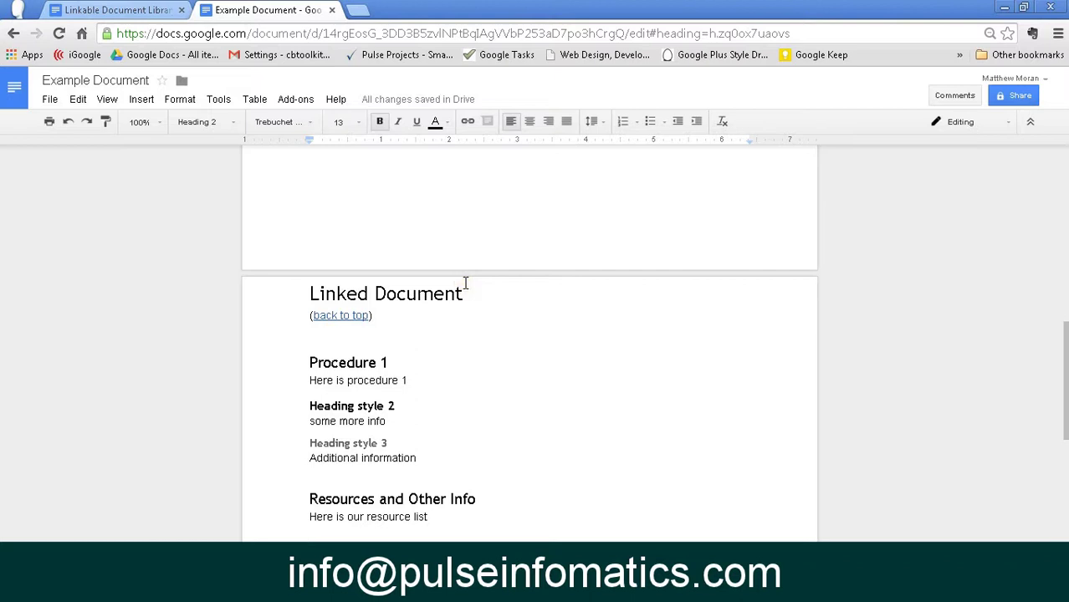
text(Gr)
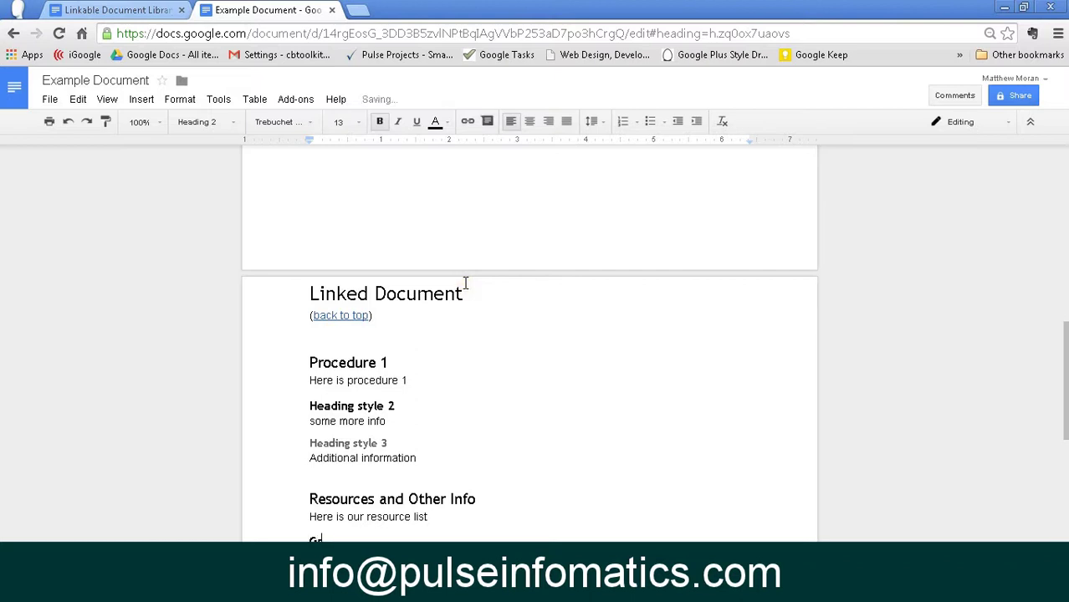
text(aphic Design Tools)
key(Return)
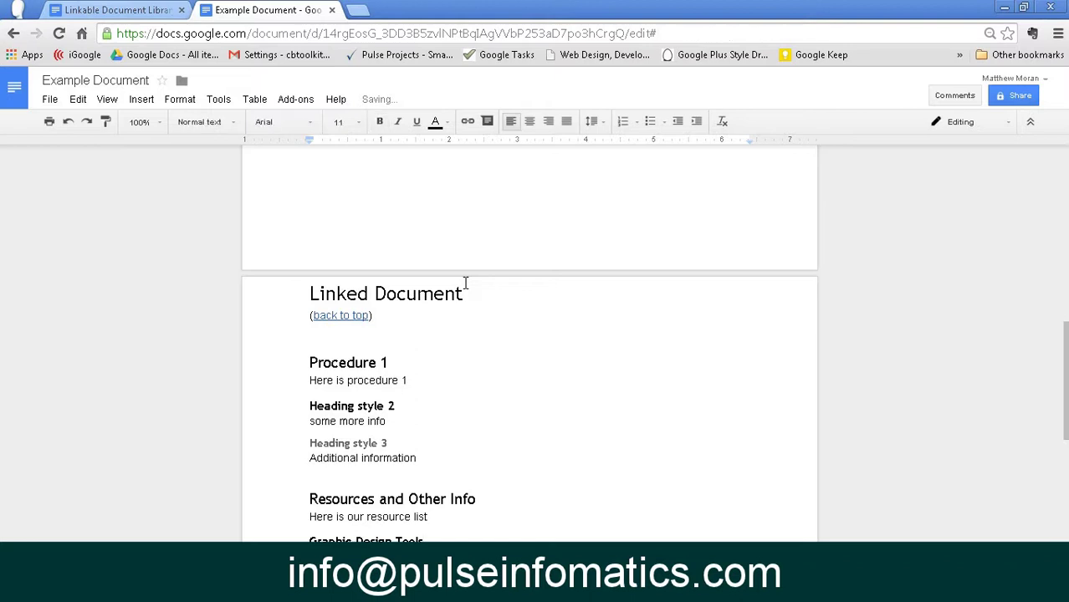
scroll(465, 282, down, 1)
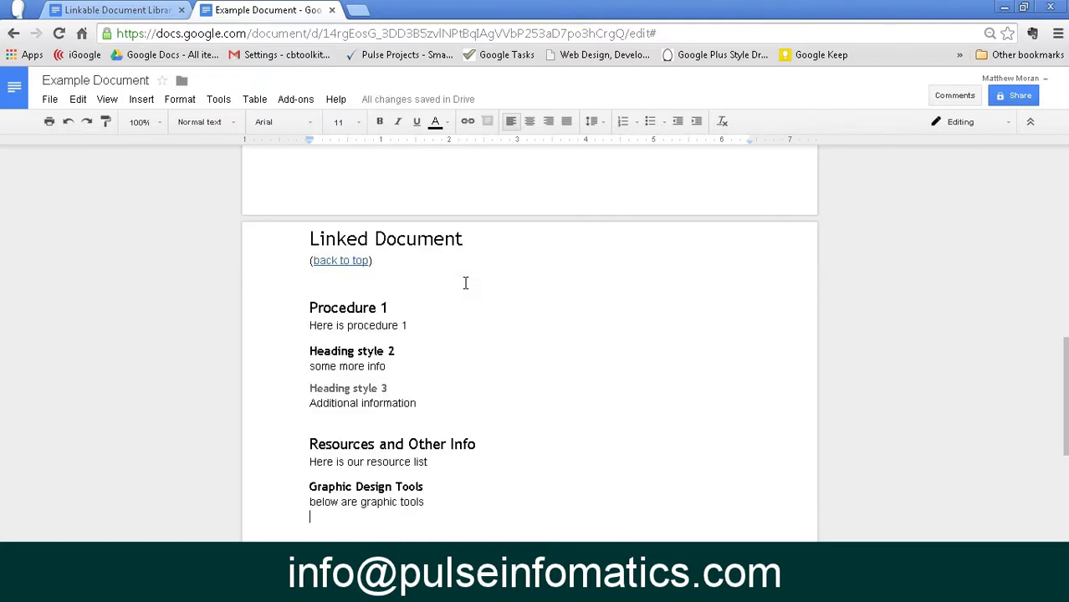
key(ctrl+alt+3)
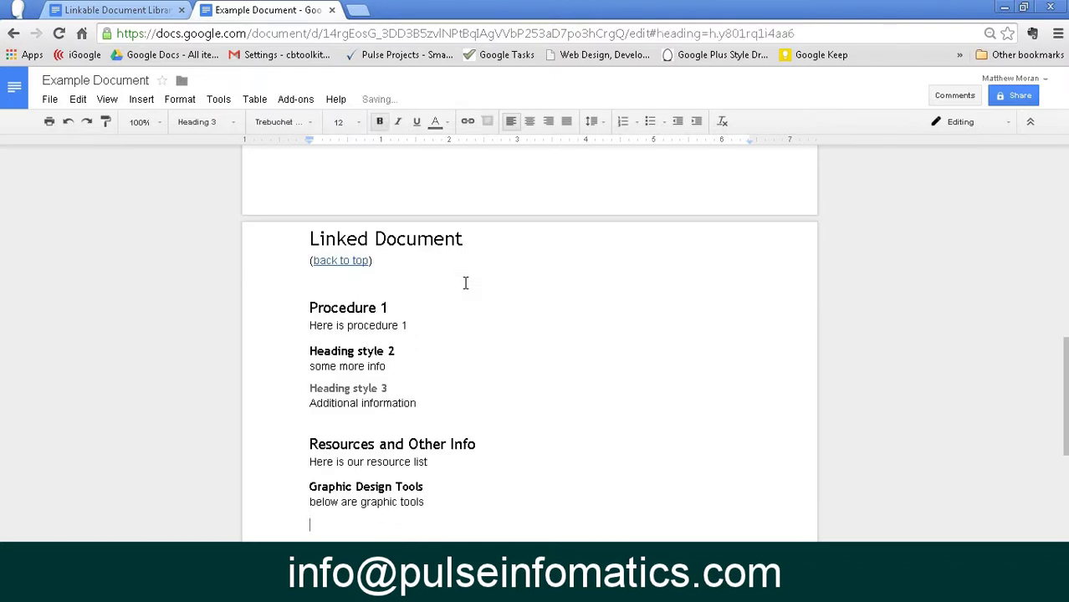
text(Adobe CS)
key(Return)
text(http:)
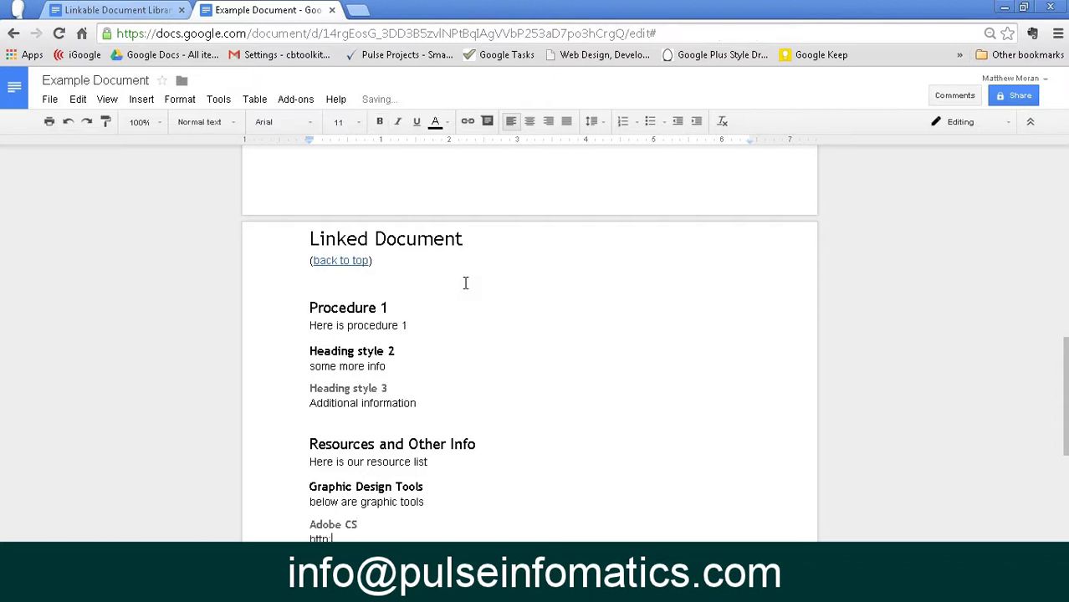
text(//www.adobe.com)
key(Return)
Step: Return to the first page through the header's back to top link and update the table of contents
click(434, 399)
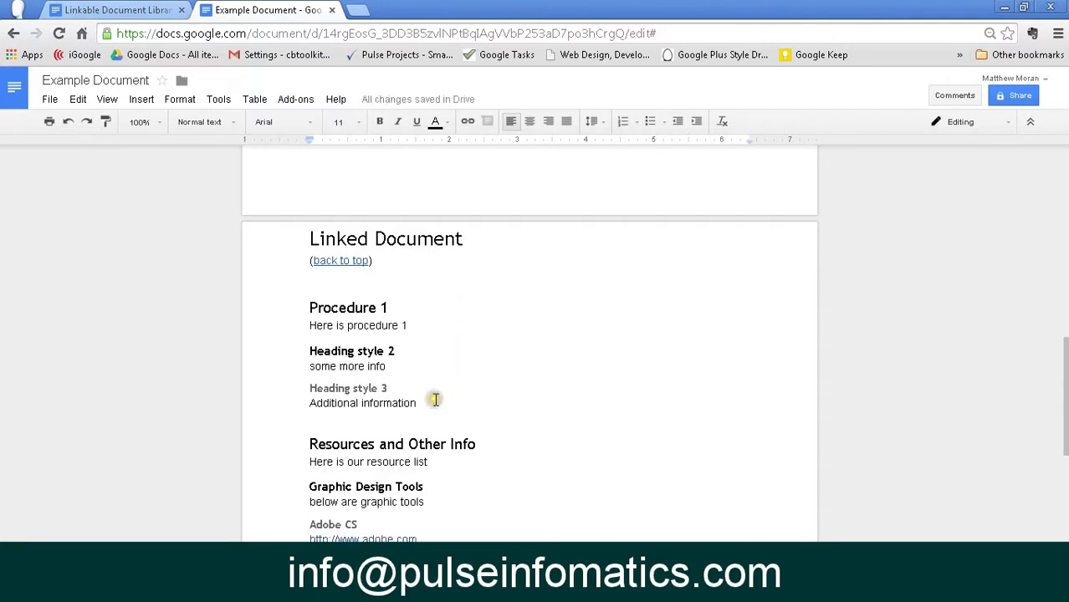
click(341, 260)
click(516, 274)
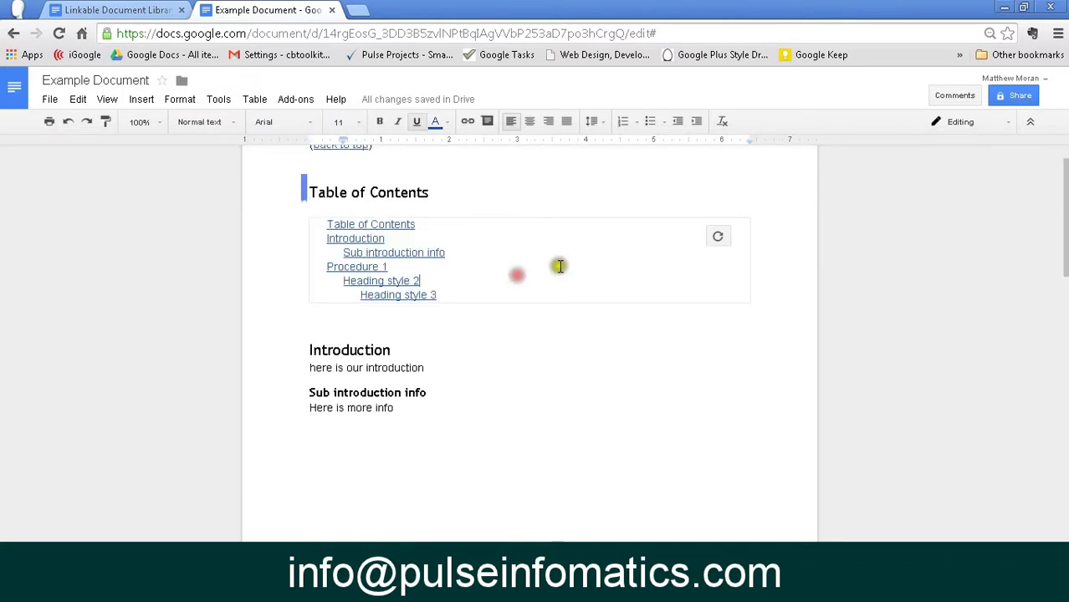
click(718, 237)
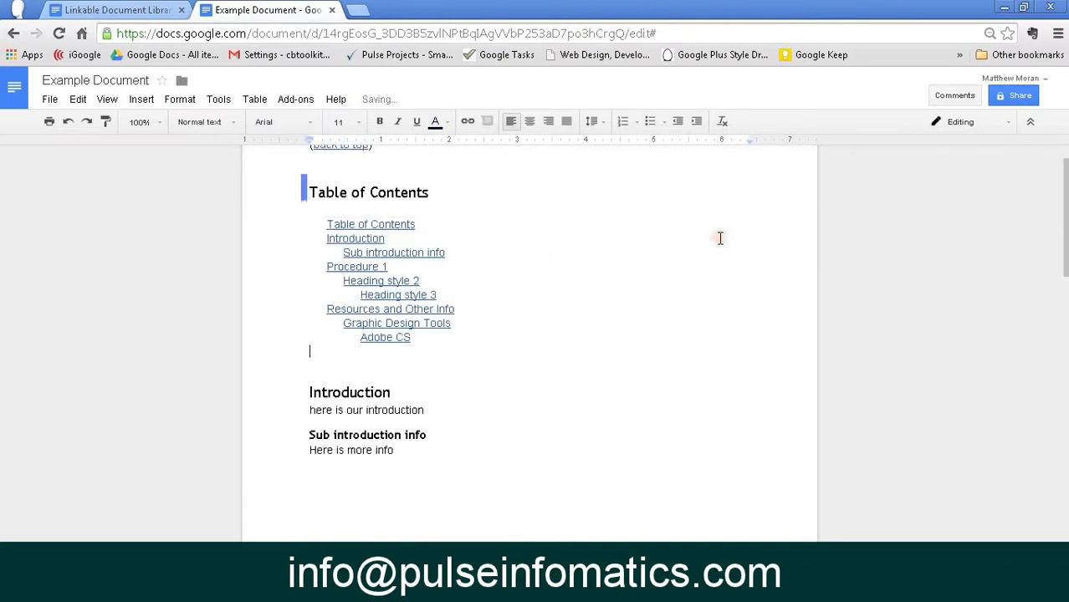
Step: Follow the table of contents to Adobe CS, insert a page break before "Resources and Other Info", and return through the back to top link
click(384, 331)
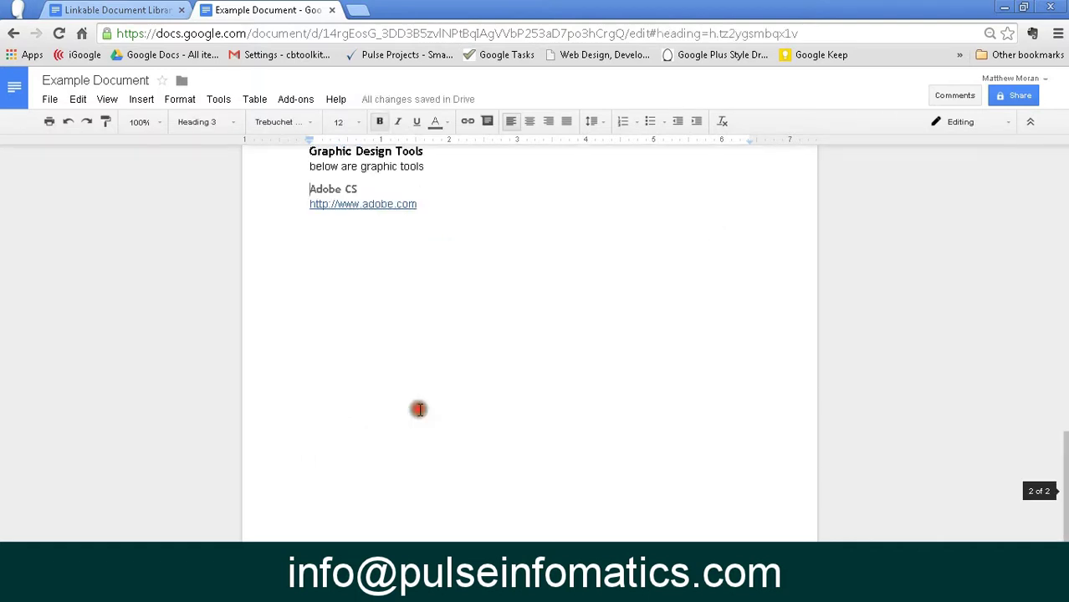
scroll(398, 334, up, 1)
scroll(400, 337, up, 2)
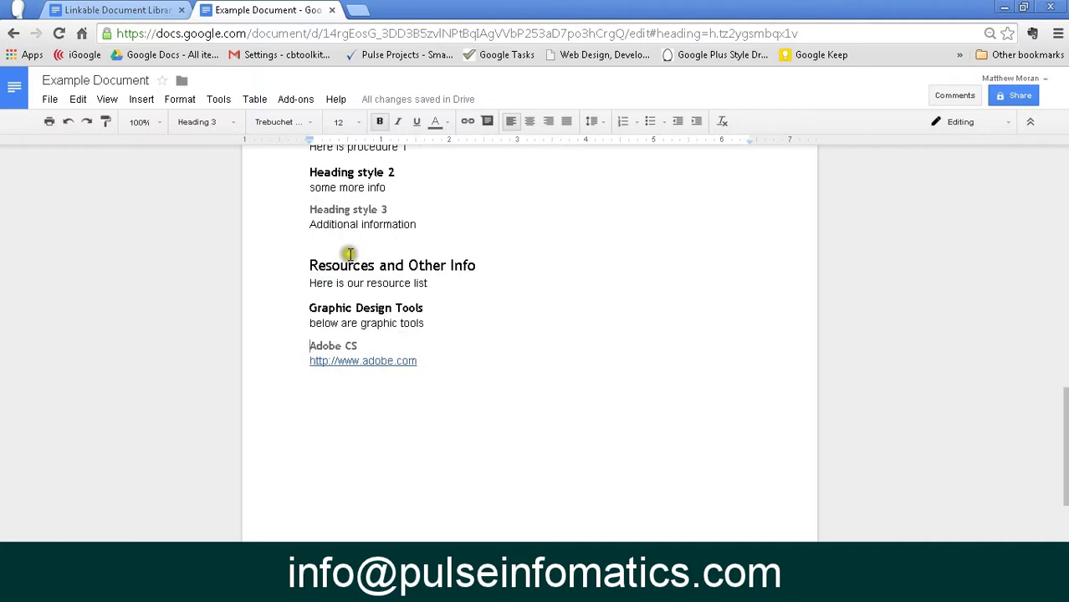
scroll(350, 254, up, 2)
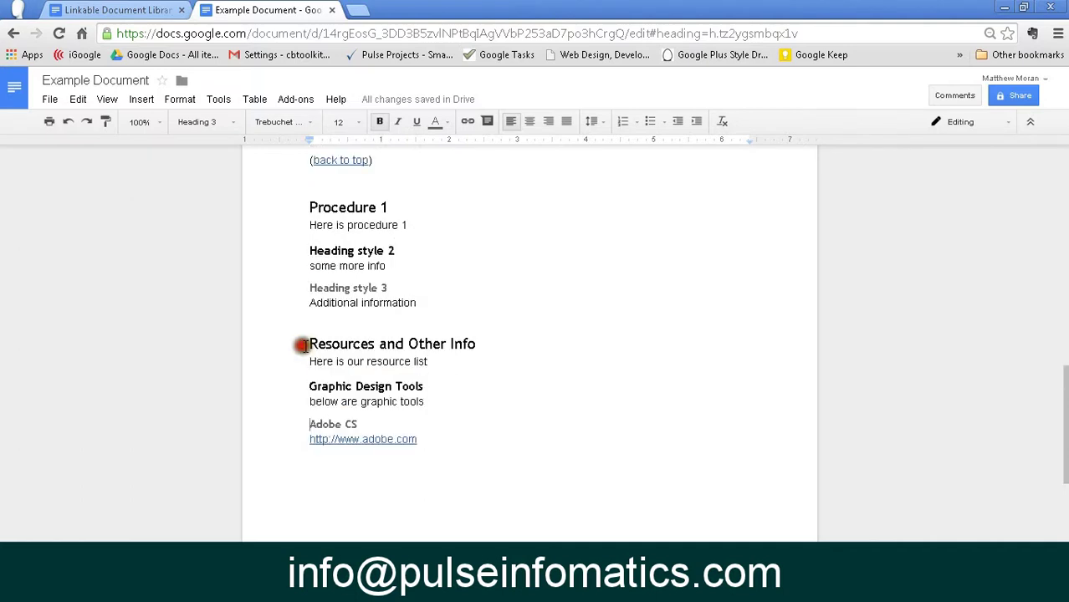
click(303, 345)
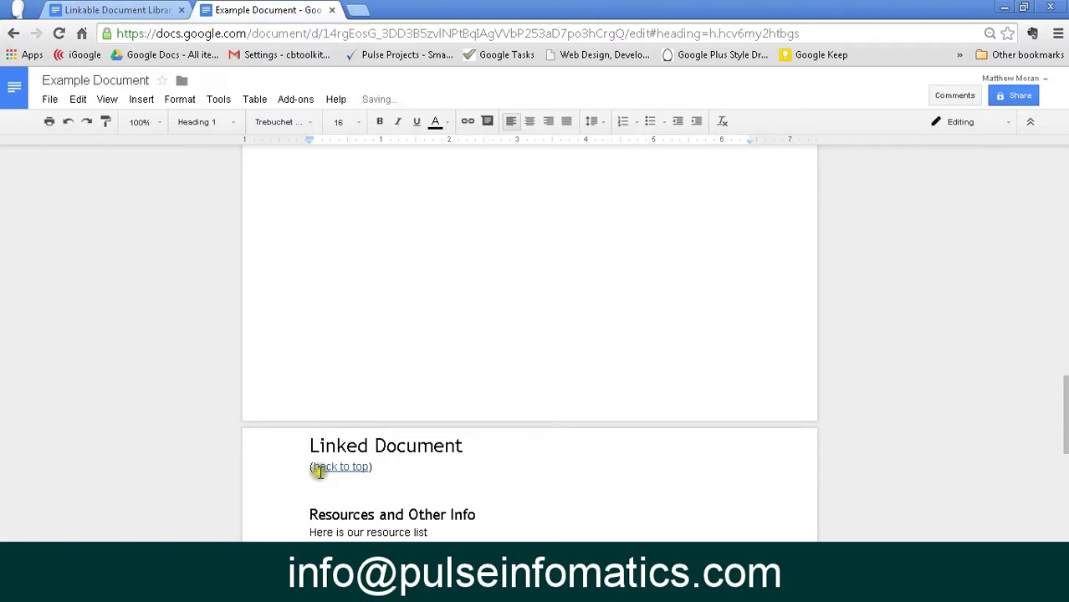
click(319, 471)
click(363, 487)
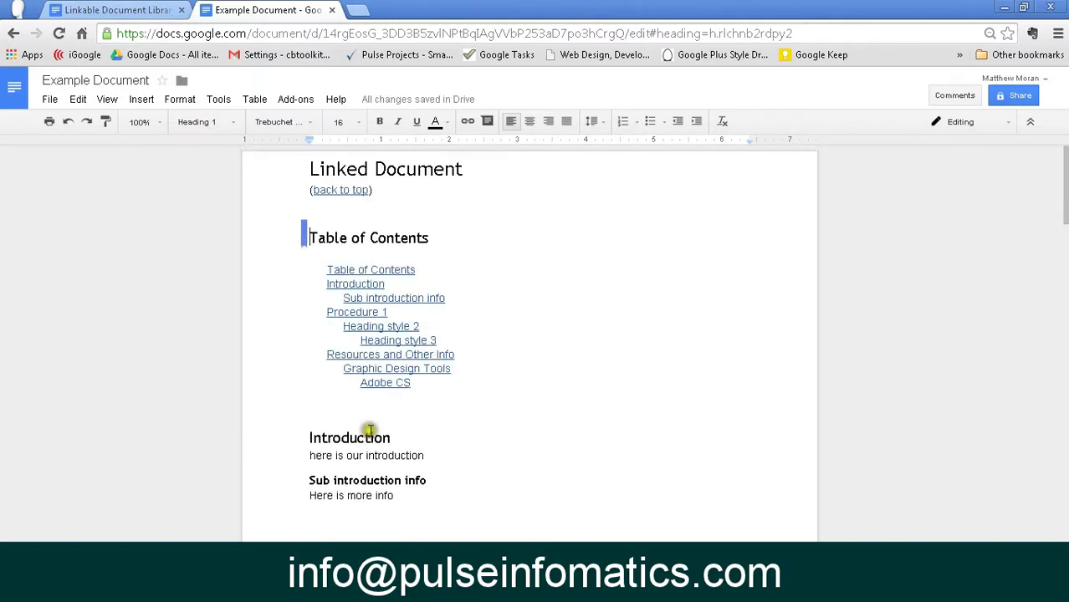
Step: Examine the introduction headings, the table of contents, the bookmark at the Table of Contents heading, and the header's back to top link target
click(369, 432)
click(419, 351)
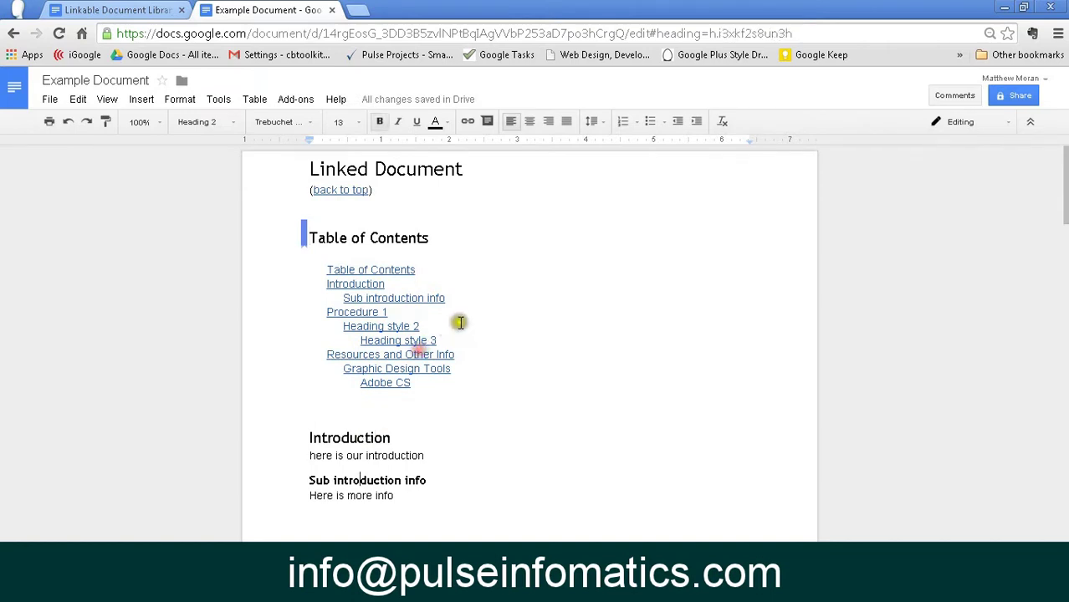
click(444, 315)
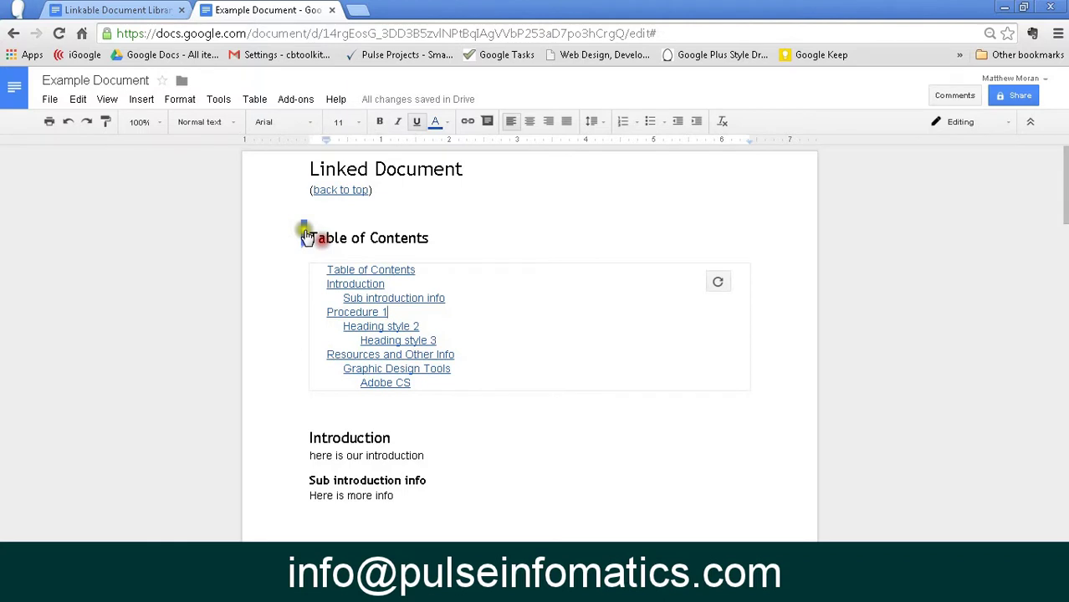
click(306, 237)
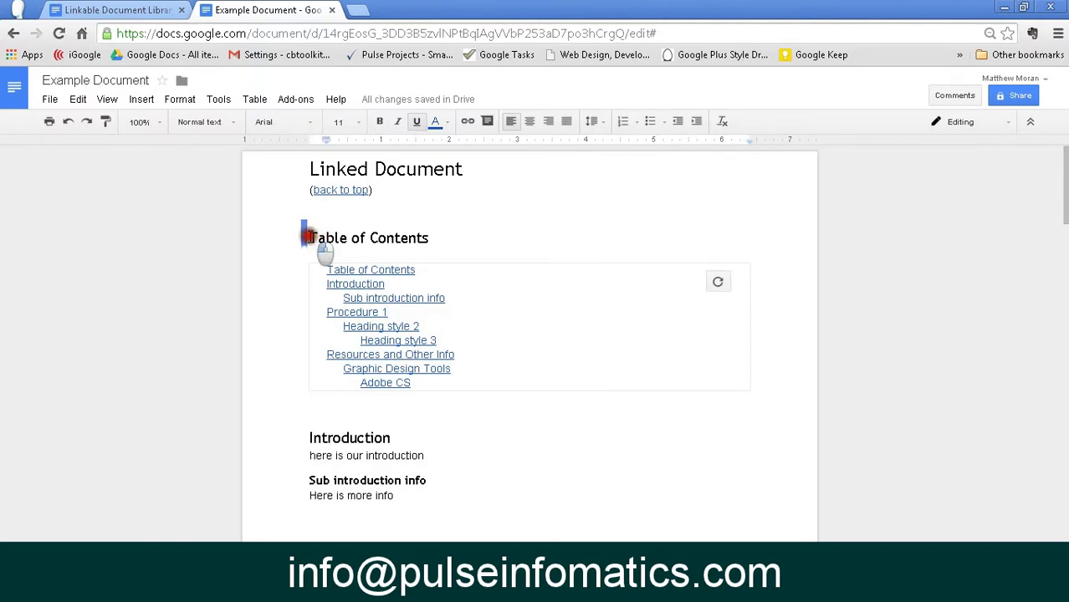
click(306, 237)
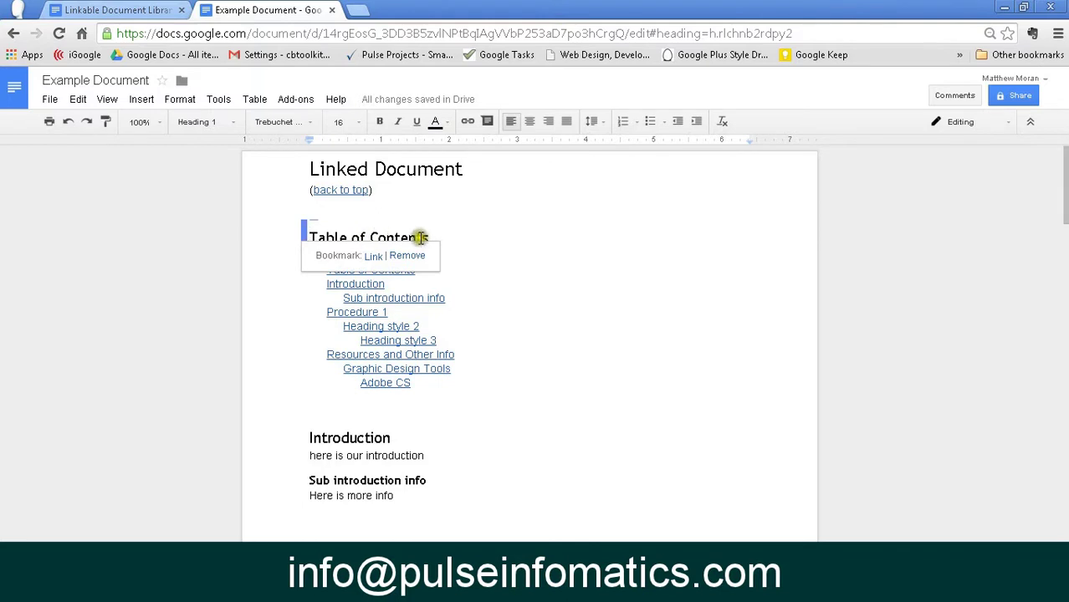
click(338, 190)
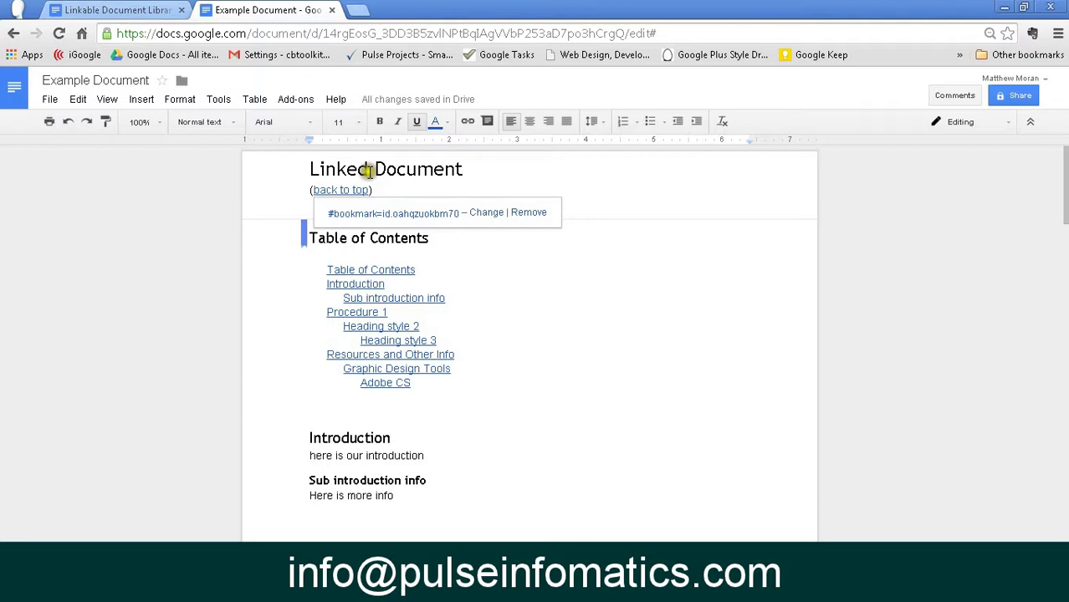
Step: Switch to the Linkable Document Library Example document to view its finished table of contents
key(ctrl+shift+Tab)
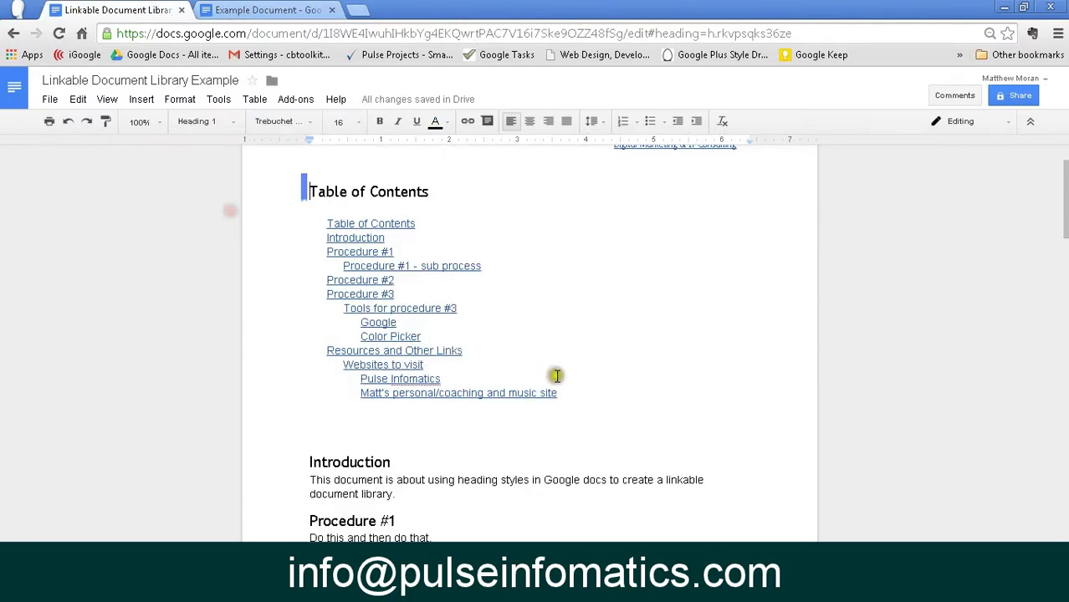
click(621, 334)
click(566, 234)
click(573, 239)
click(595, 255)
click(596, 255)
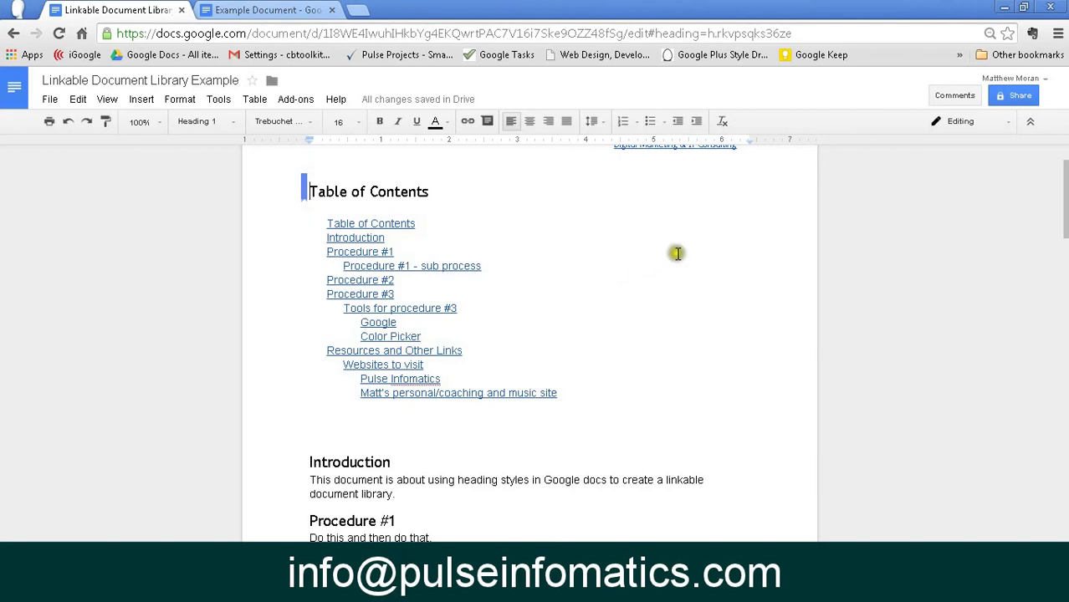